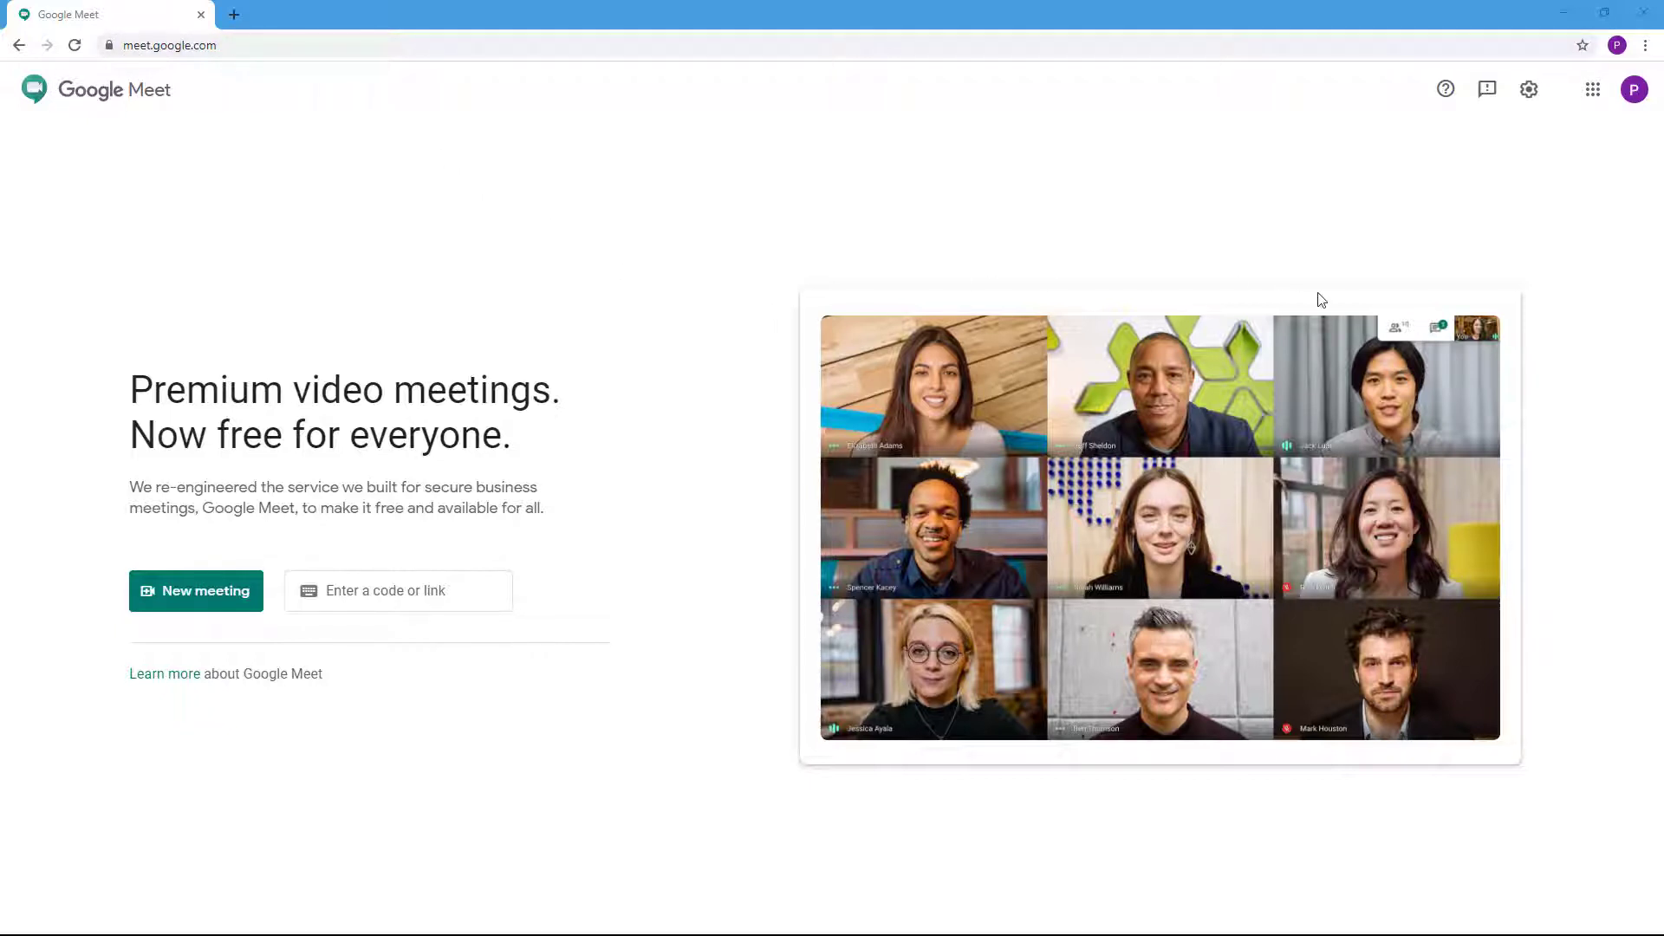
# From Google Meet's New meeting menu, schedule in Google Calendar to open an event draft with a Meet link
pyautogui.click(179, 594)
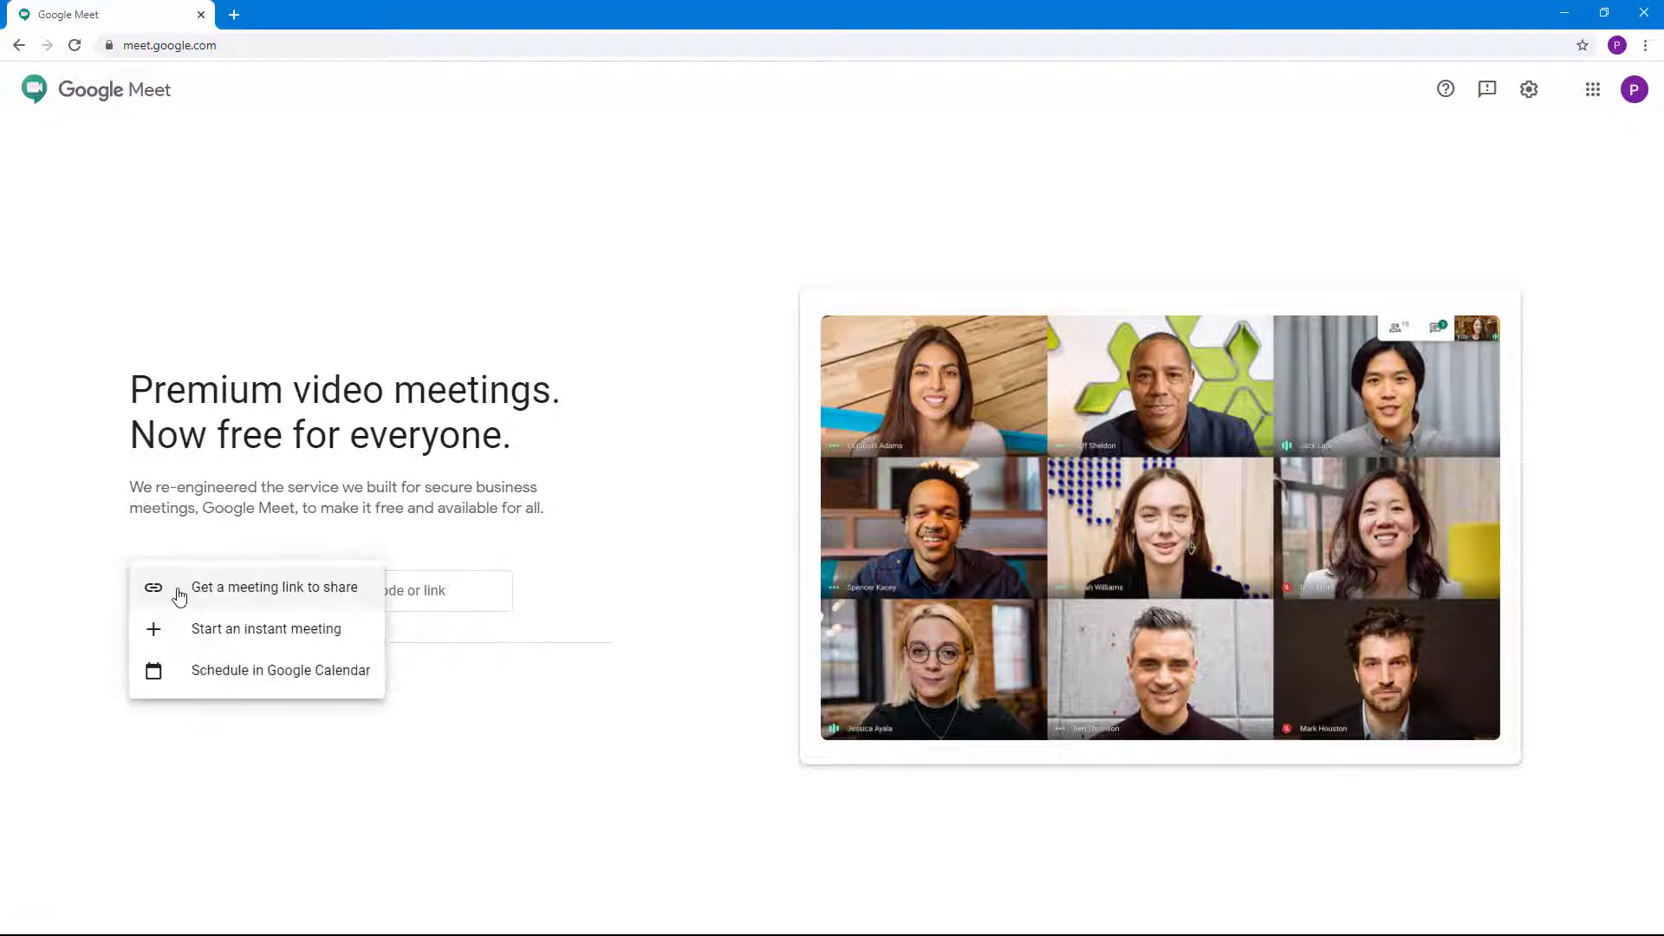
pyautogui.click(239, 680)
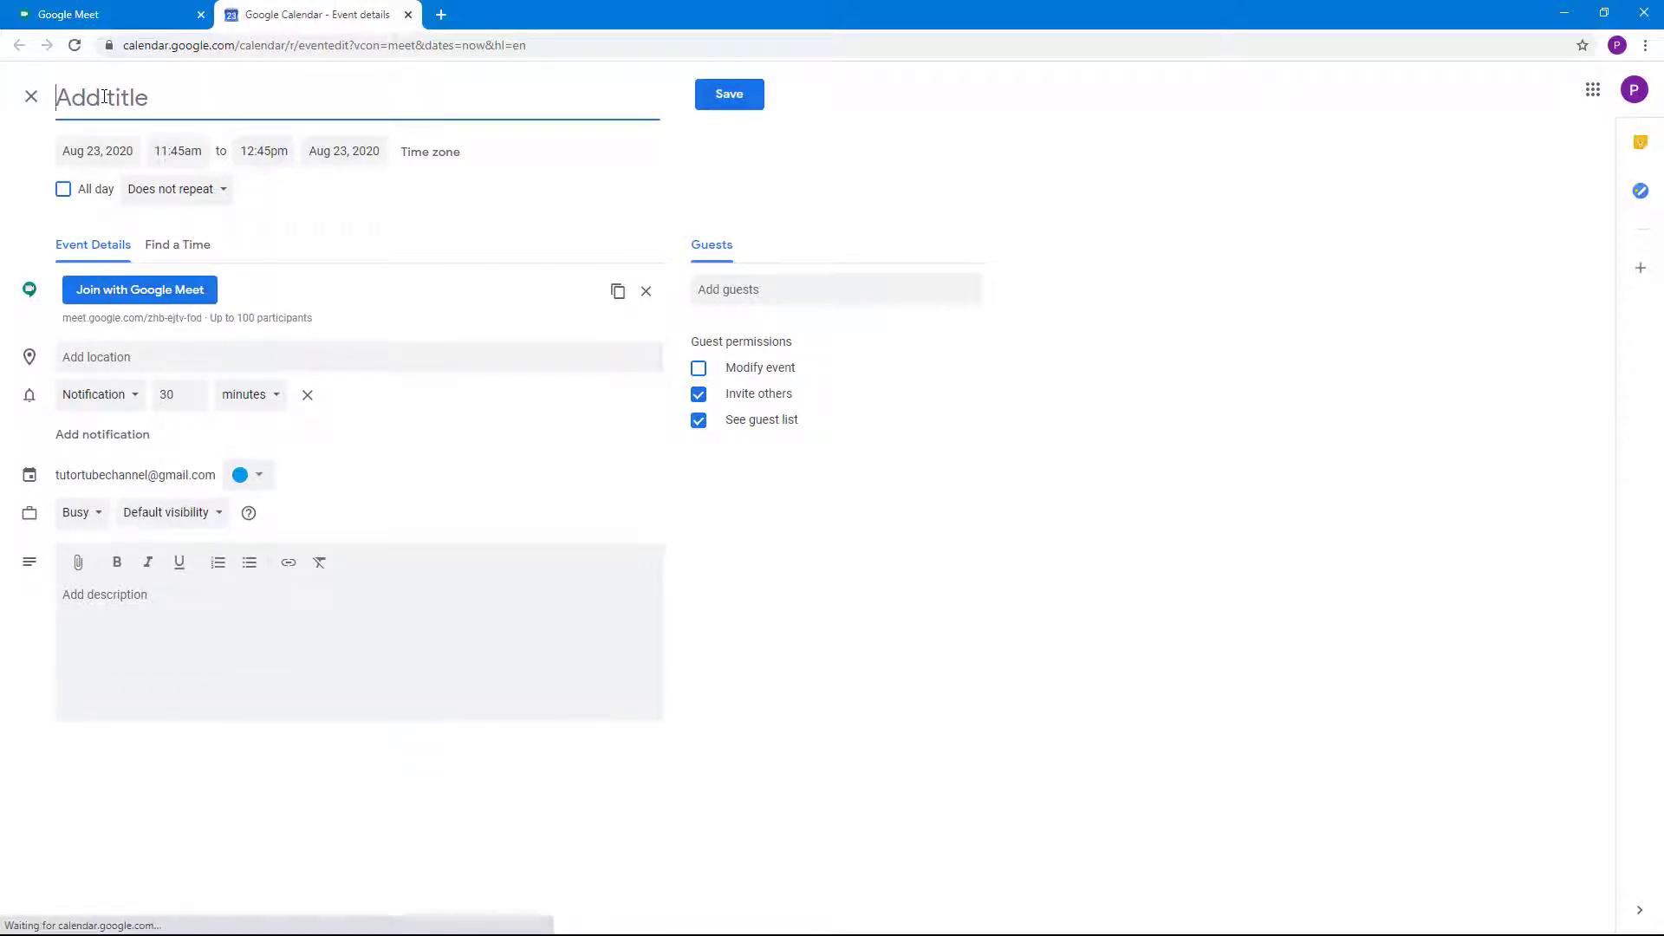
# Title the event 'Test Meeting' and add the guest by their e-mail address
pyautogui.write('Te')
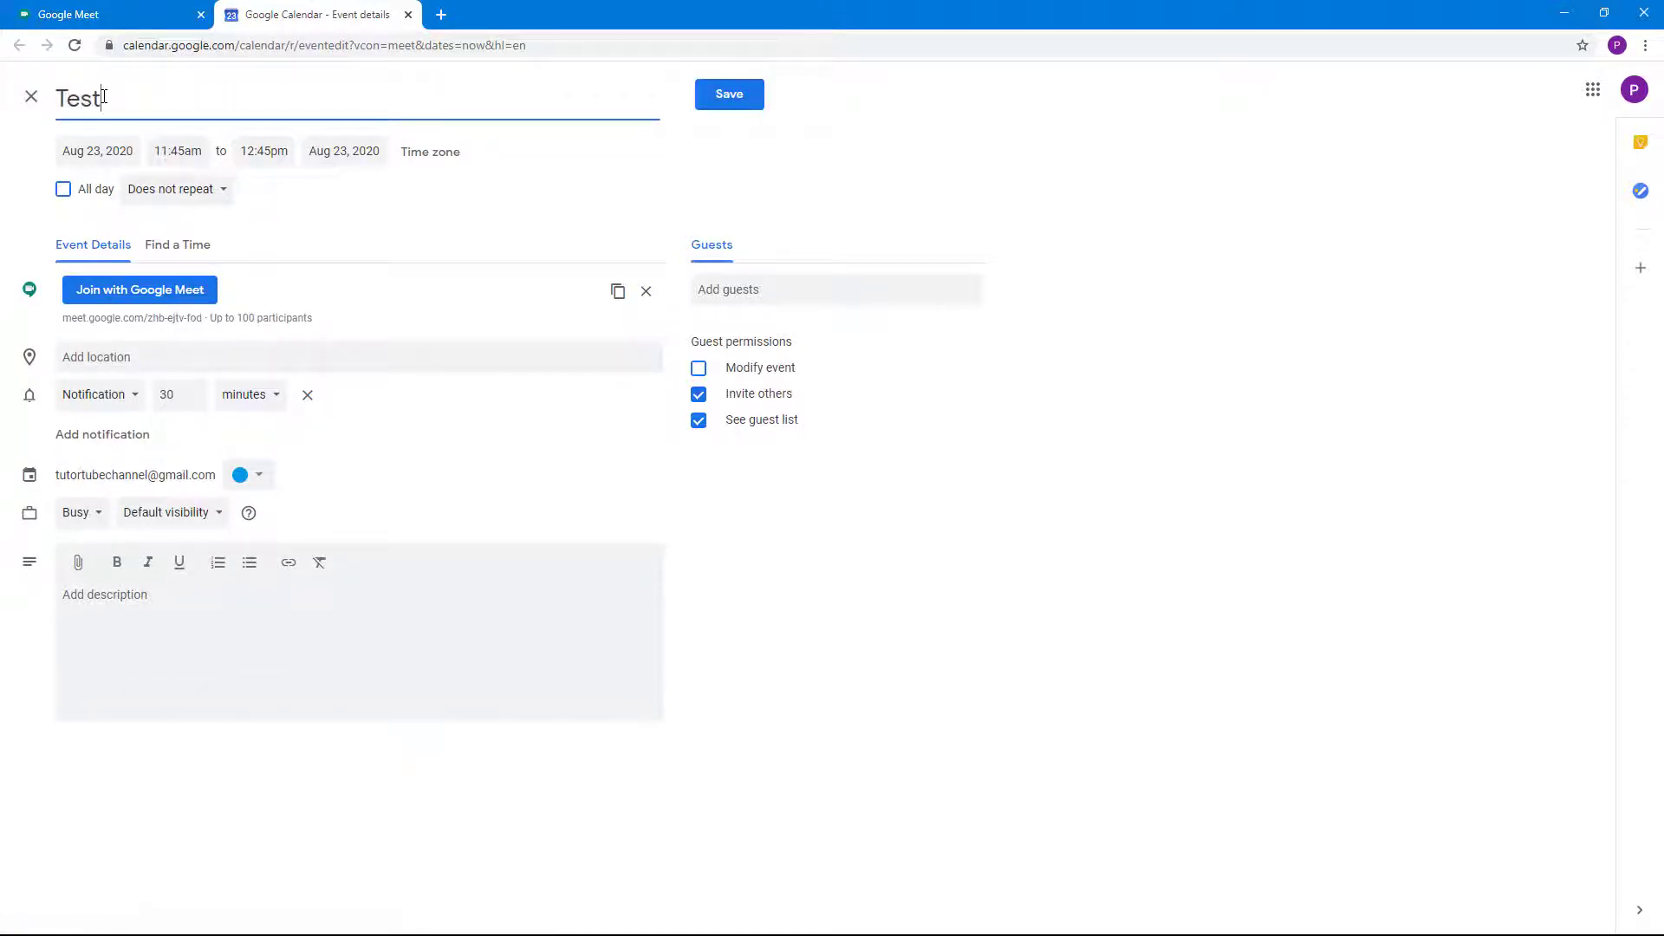
pyautogui.write('st Meeting')
pyautogui.moveTo(63, 317); pyautogui.dragTo(200, 335)
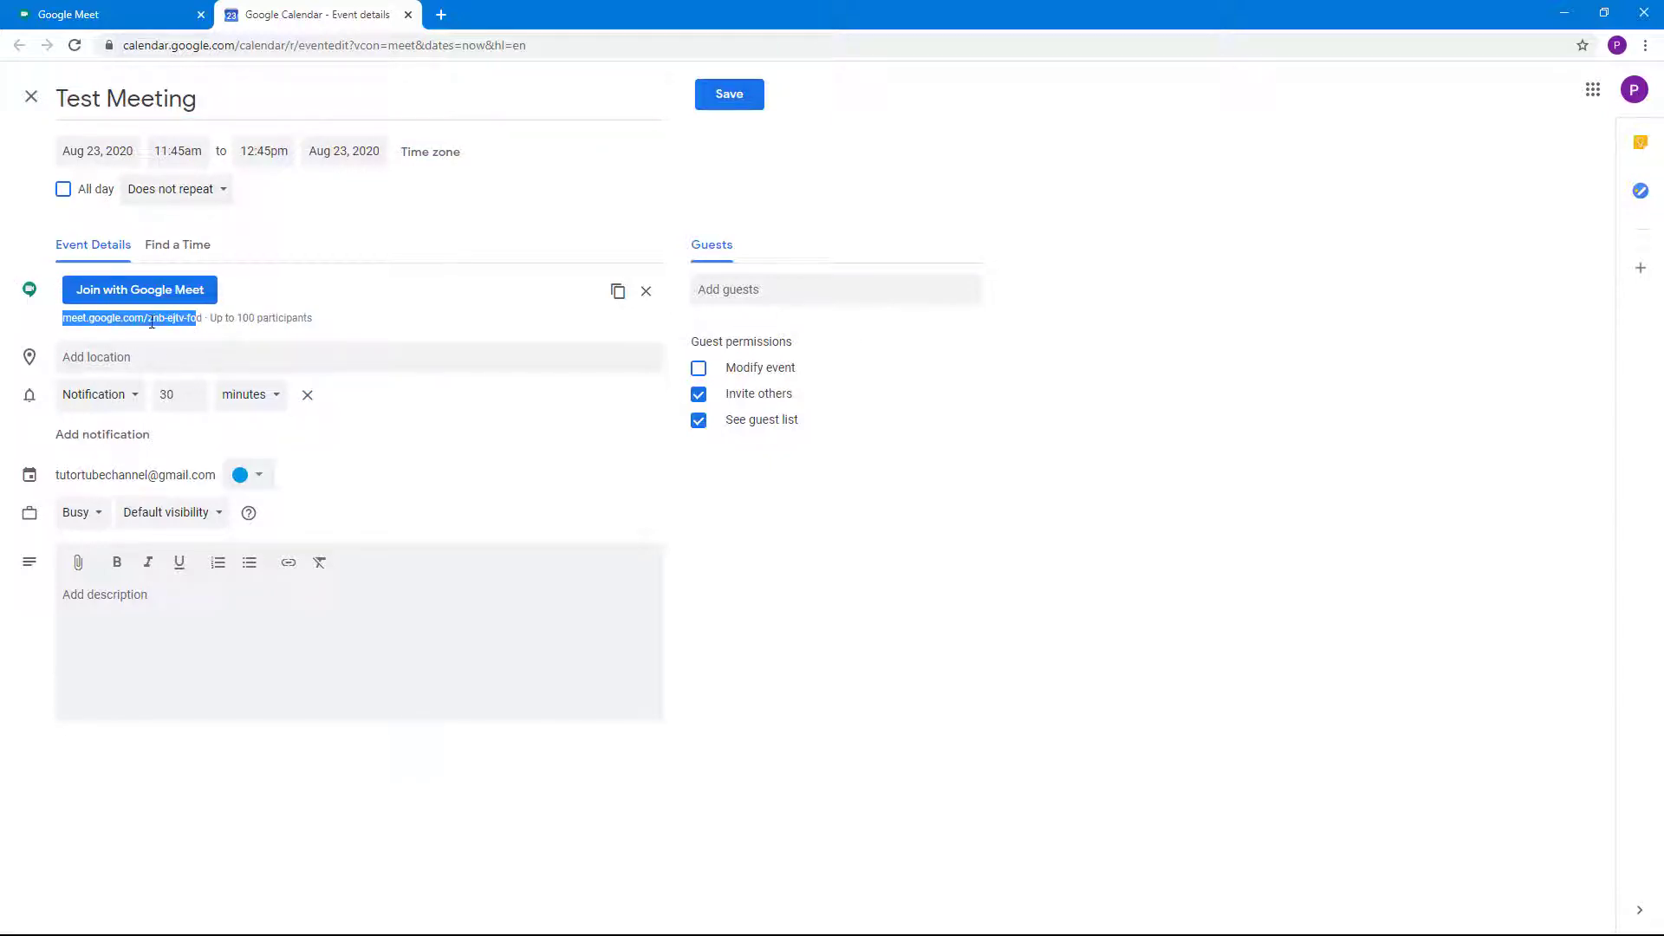
pyautogui.click(835, 289)
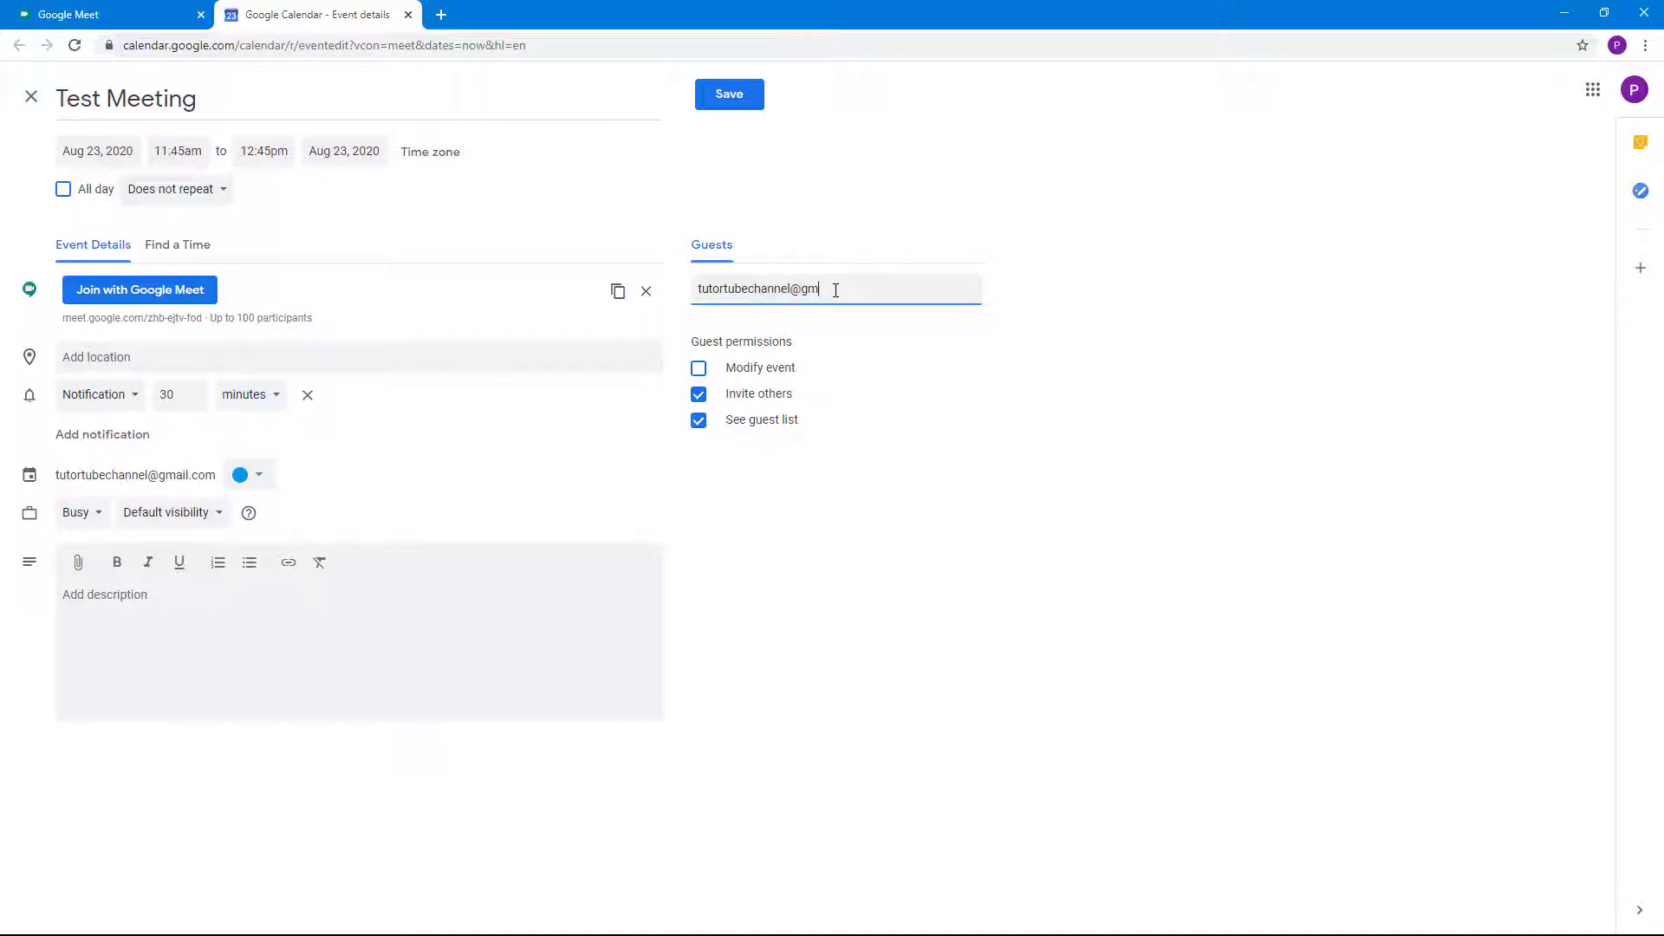
pyautogui.press('Return')
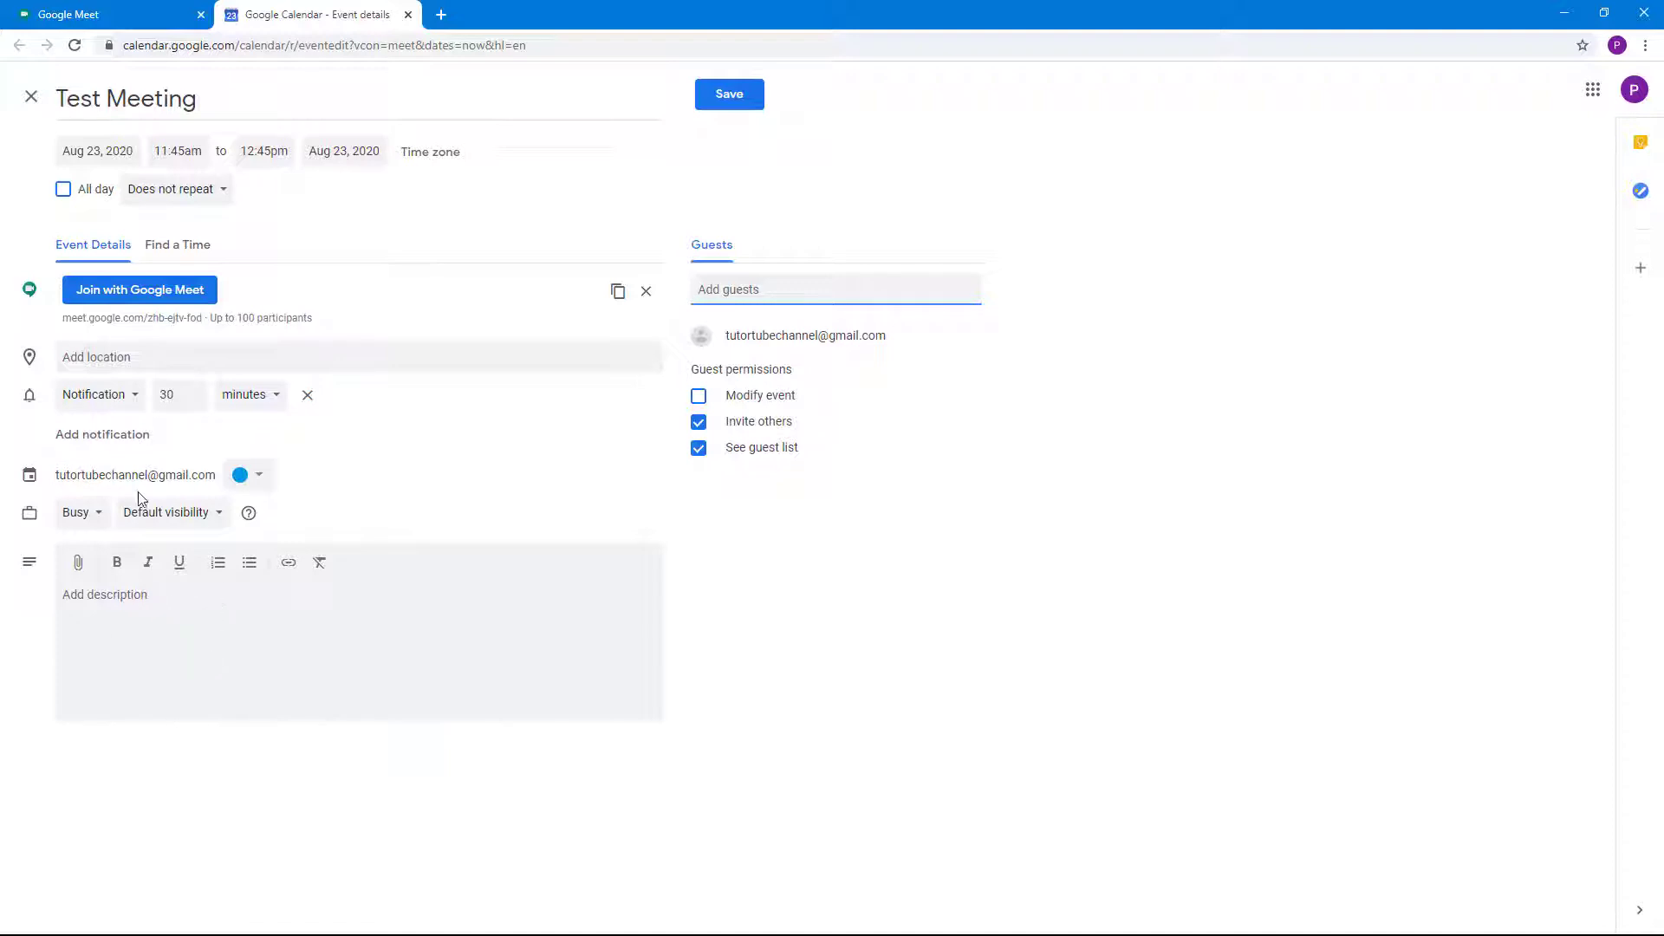
# Set the event's date to September 1, 2020, leaving the colour unchanged
pyautogui.click(258, 475)
pyautogui.click(507, 482)
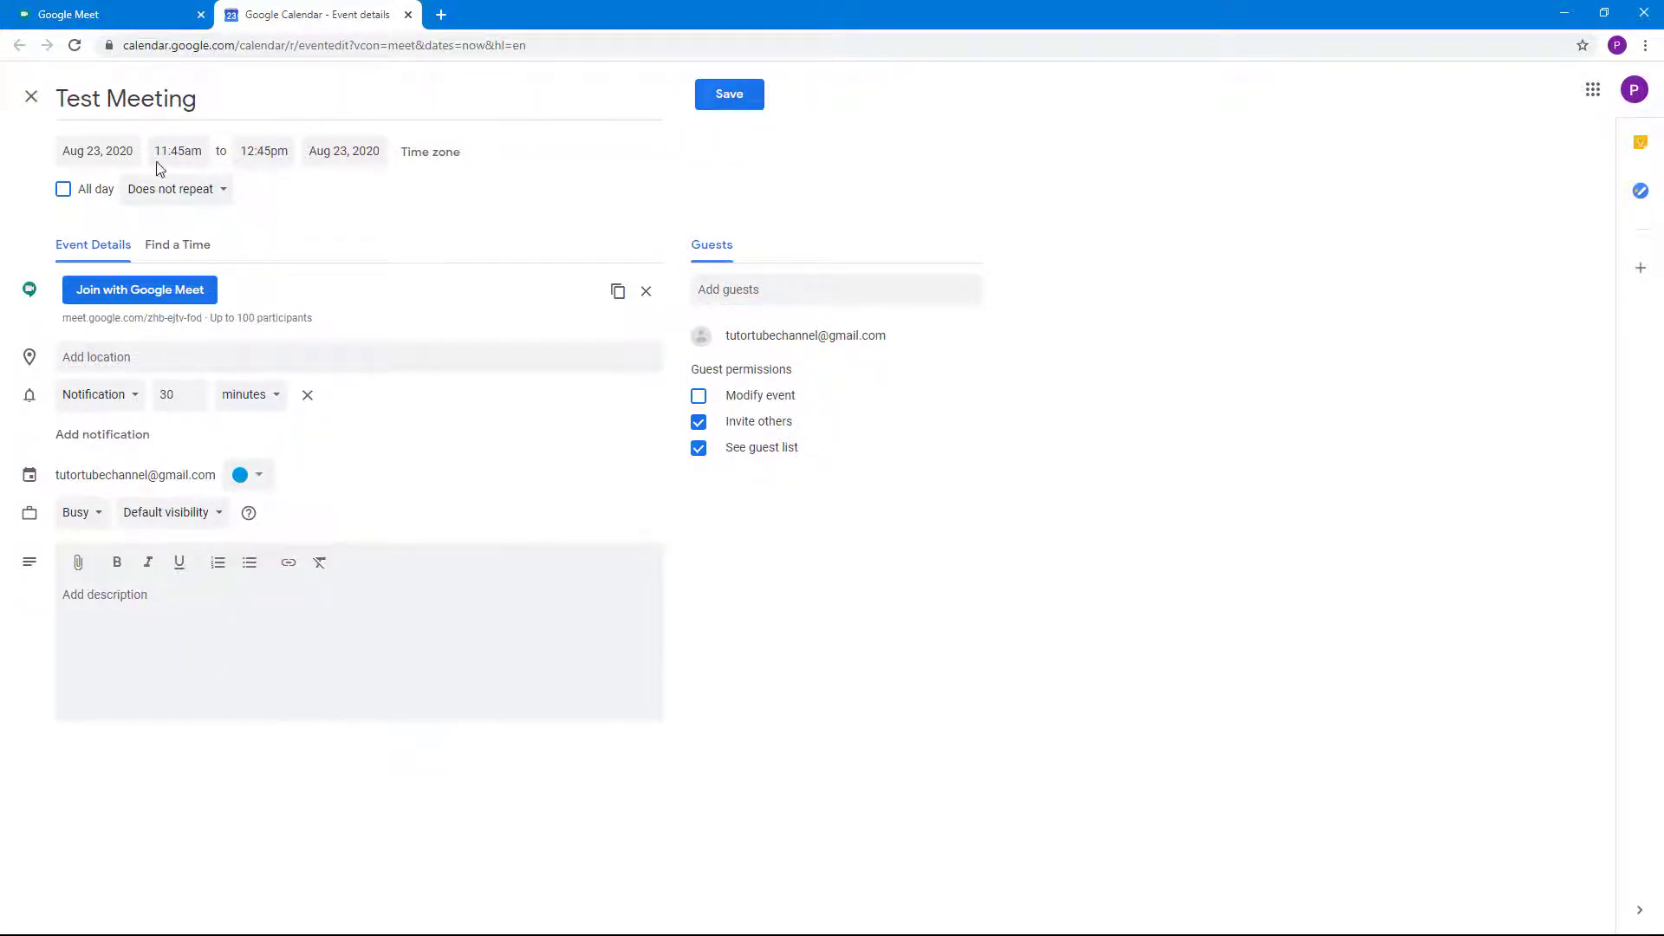
pyautogui.click(107, 150)
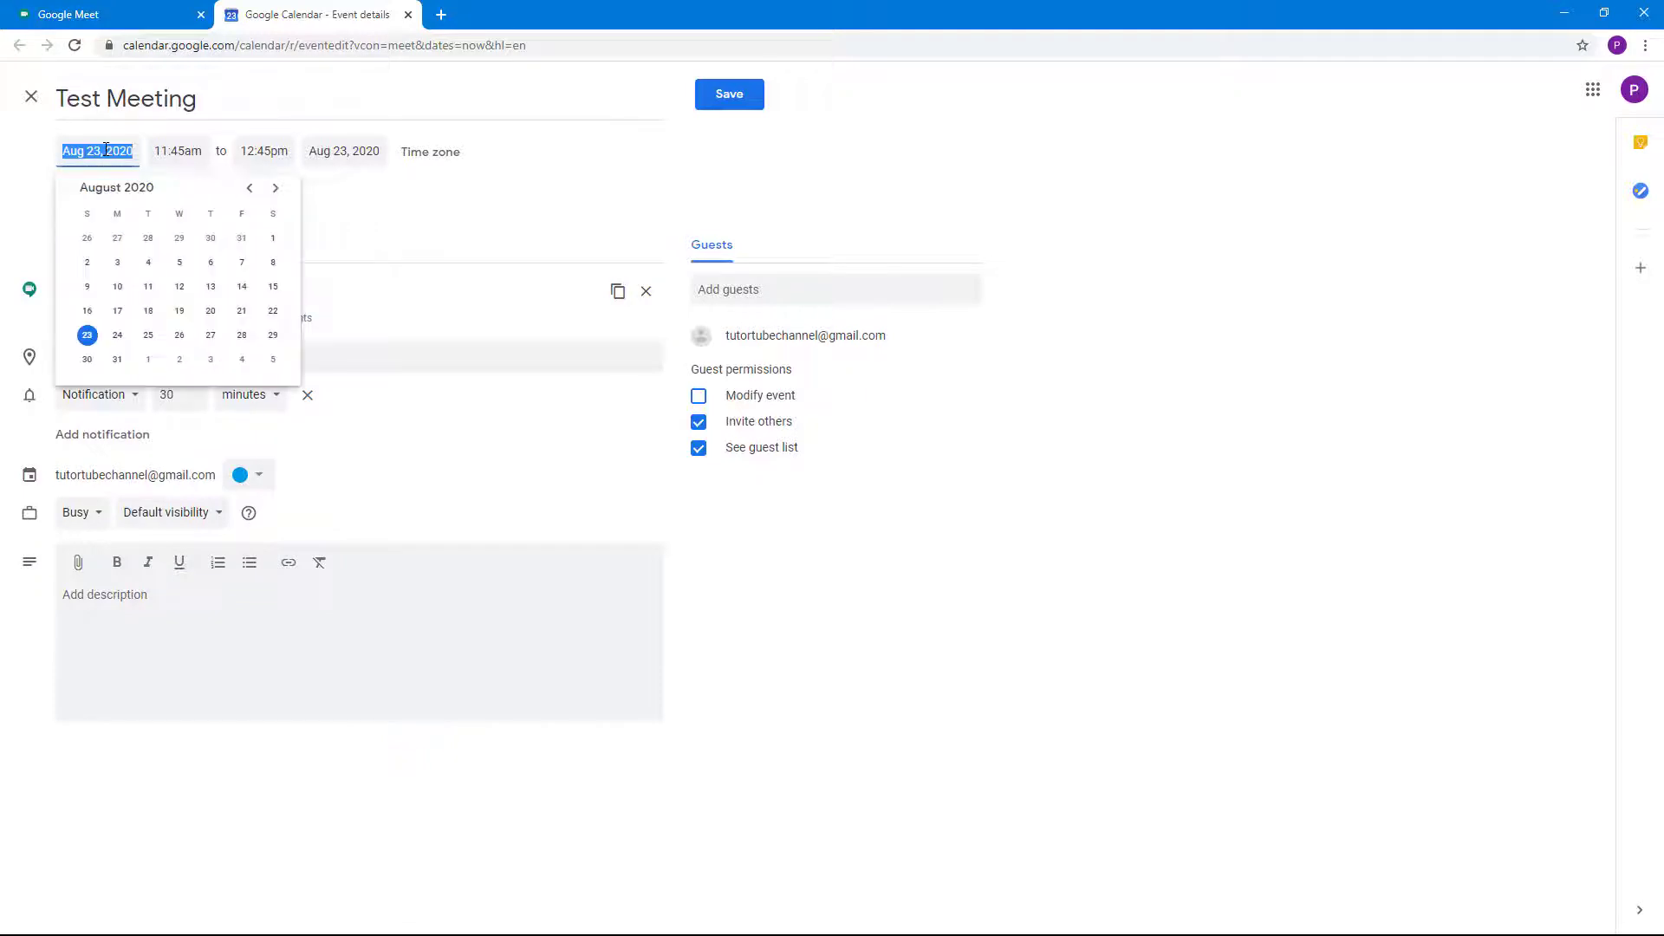
pyautogui.click(147, 360)
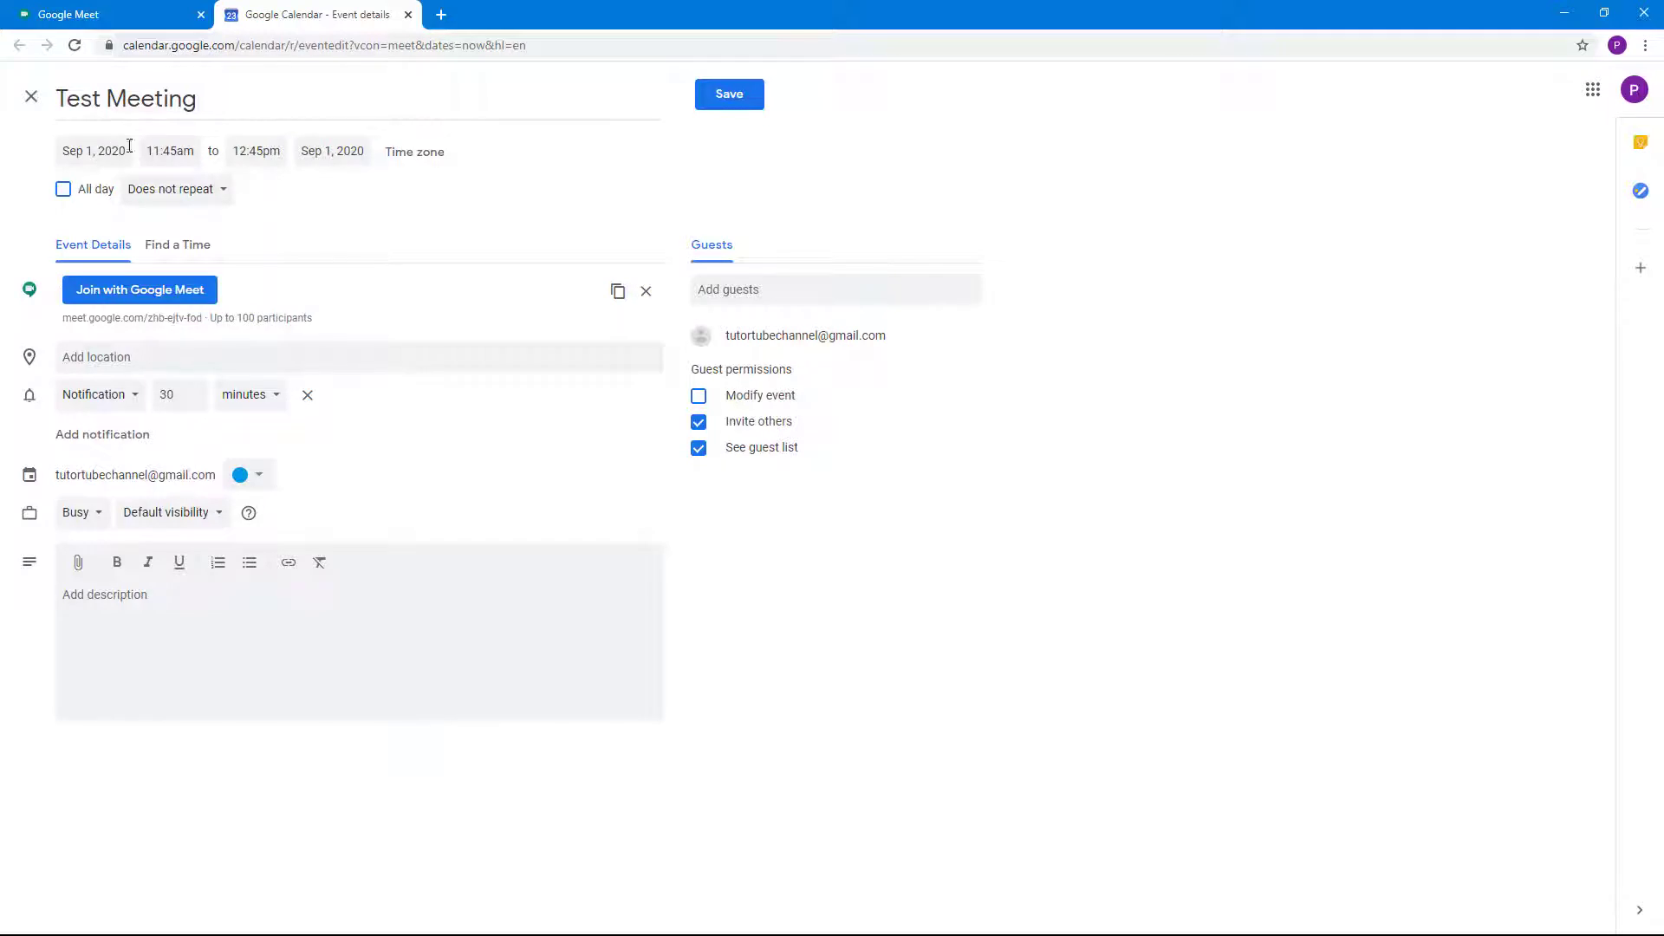
# Start it at 7:00am, keep it not all-day and non-repeating, and save
pyautogui.click(174, 152)
pyautogui.scroll(7, 186, 229)
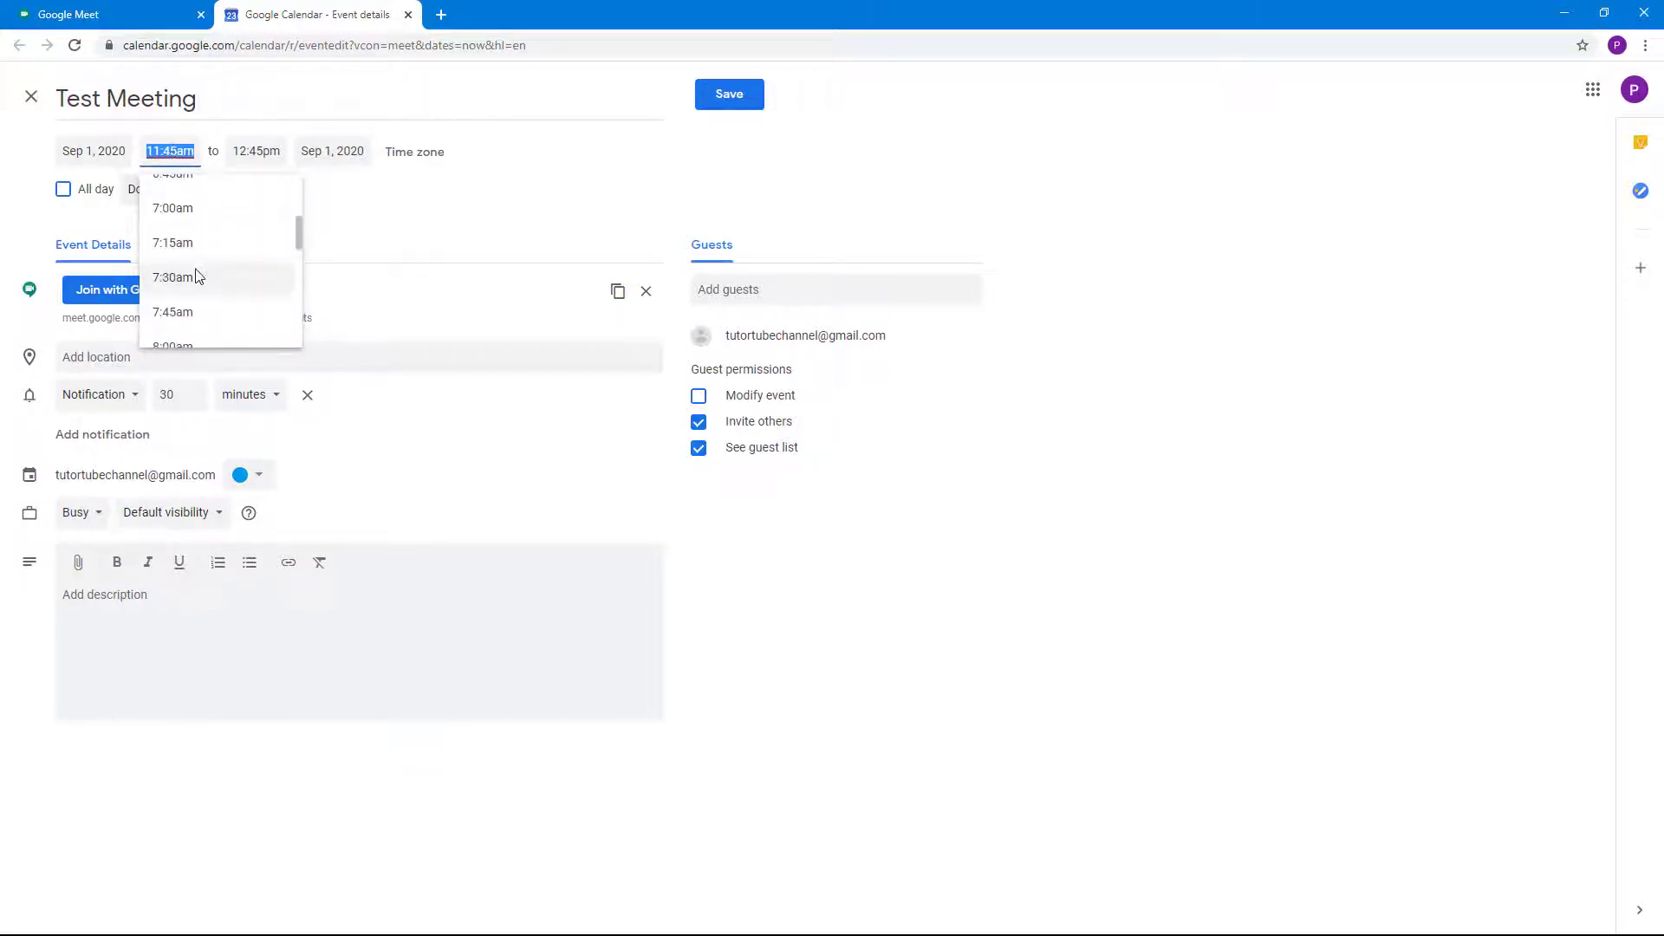
pyautogui.click(199, 217)
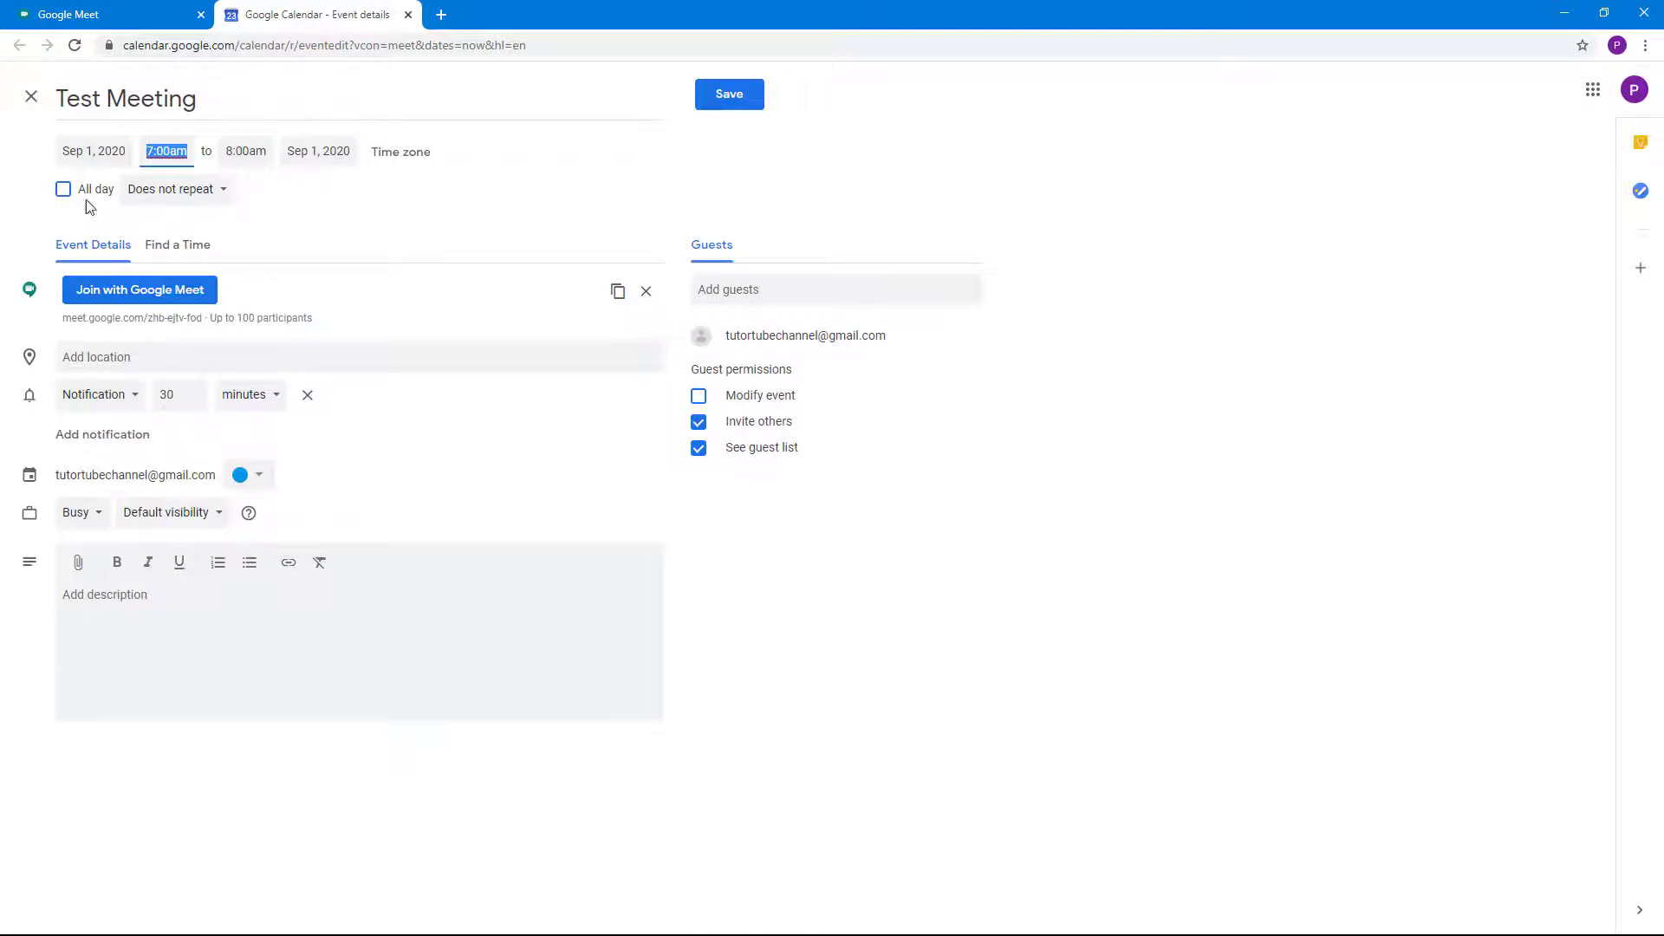
pyautogui.click(64, 190)
pyautogui.click(63, 190)
pyautogui.click(214, 193)
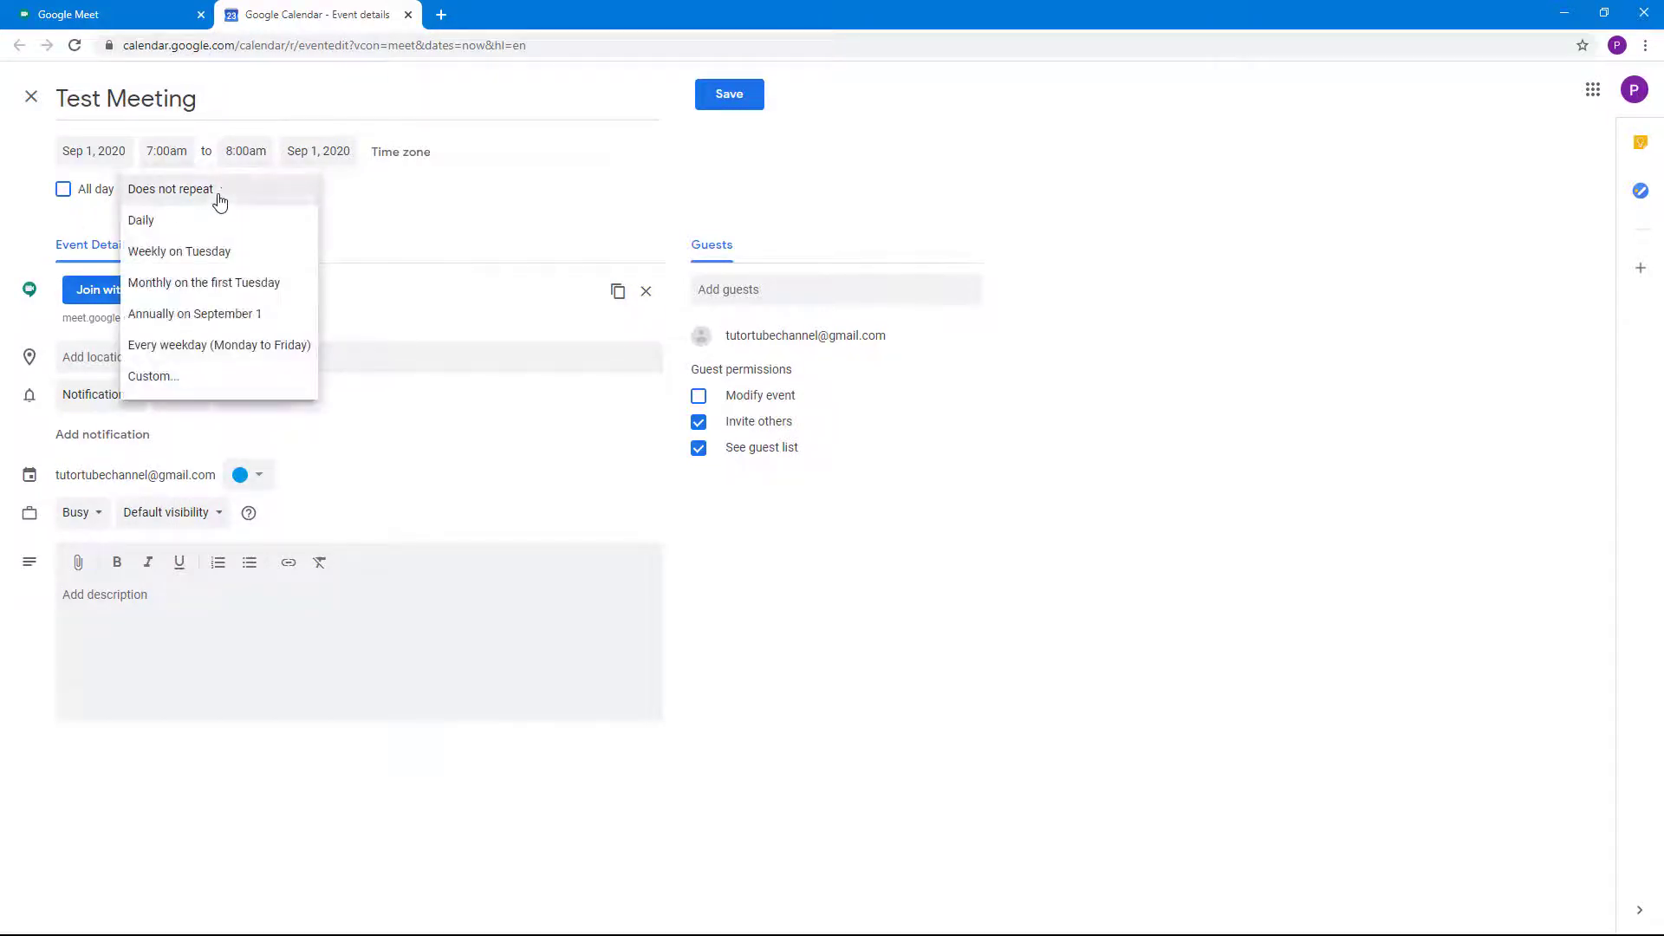
pyautogui.click(553, 254)
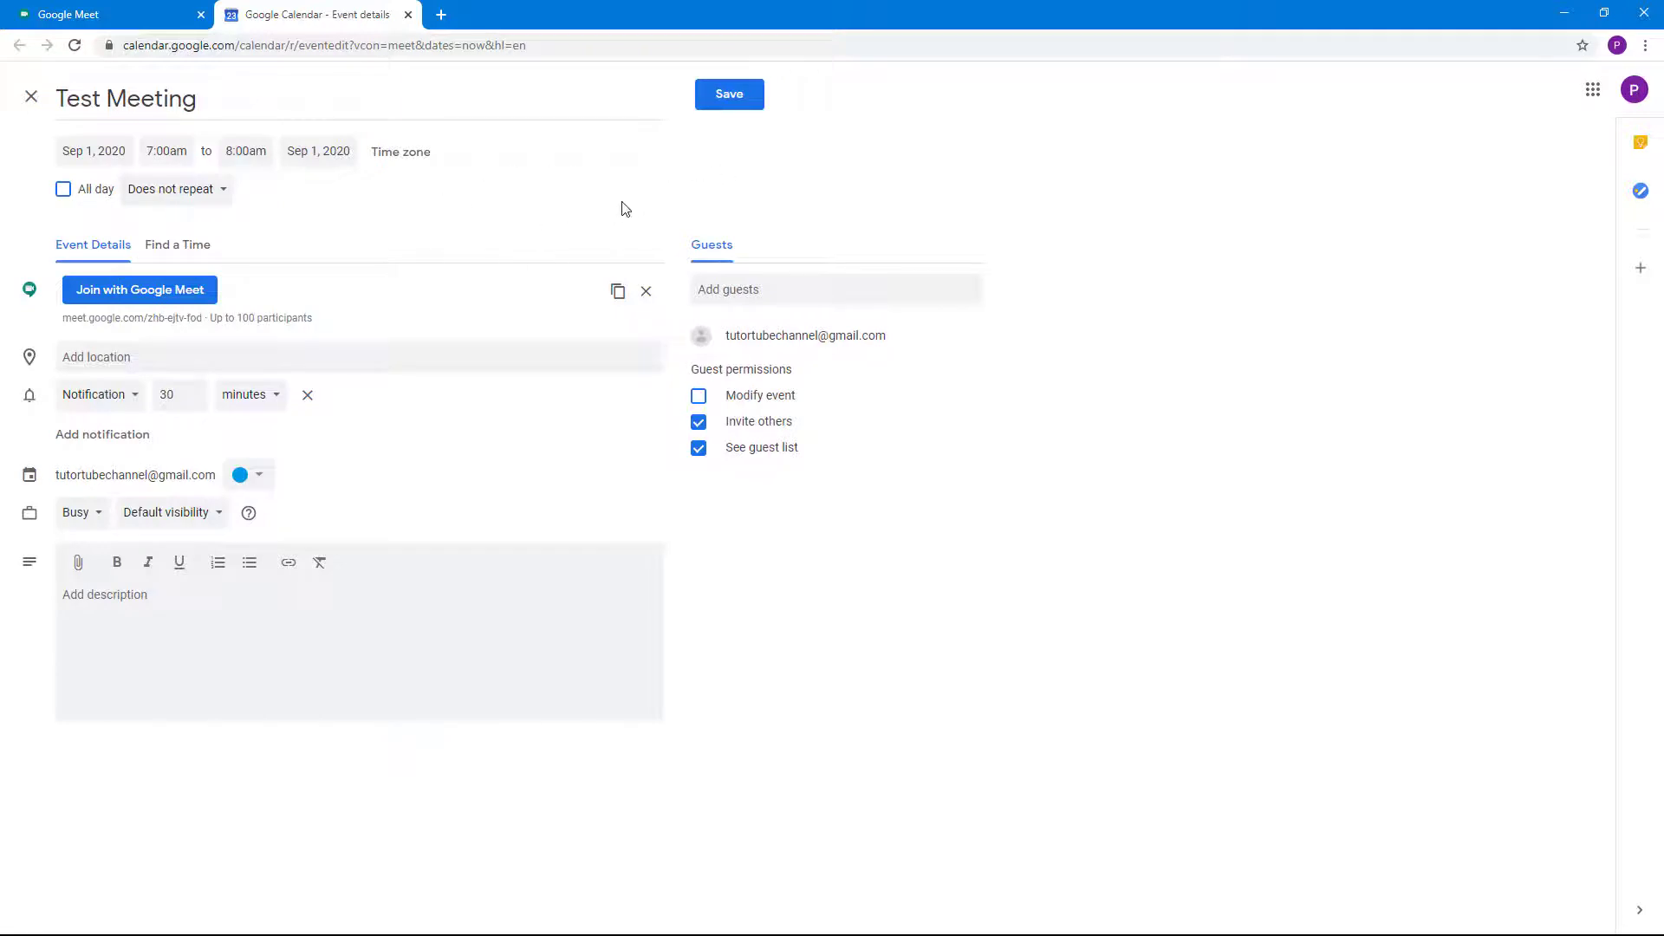
pyautogui.click(728, 104)
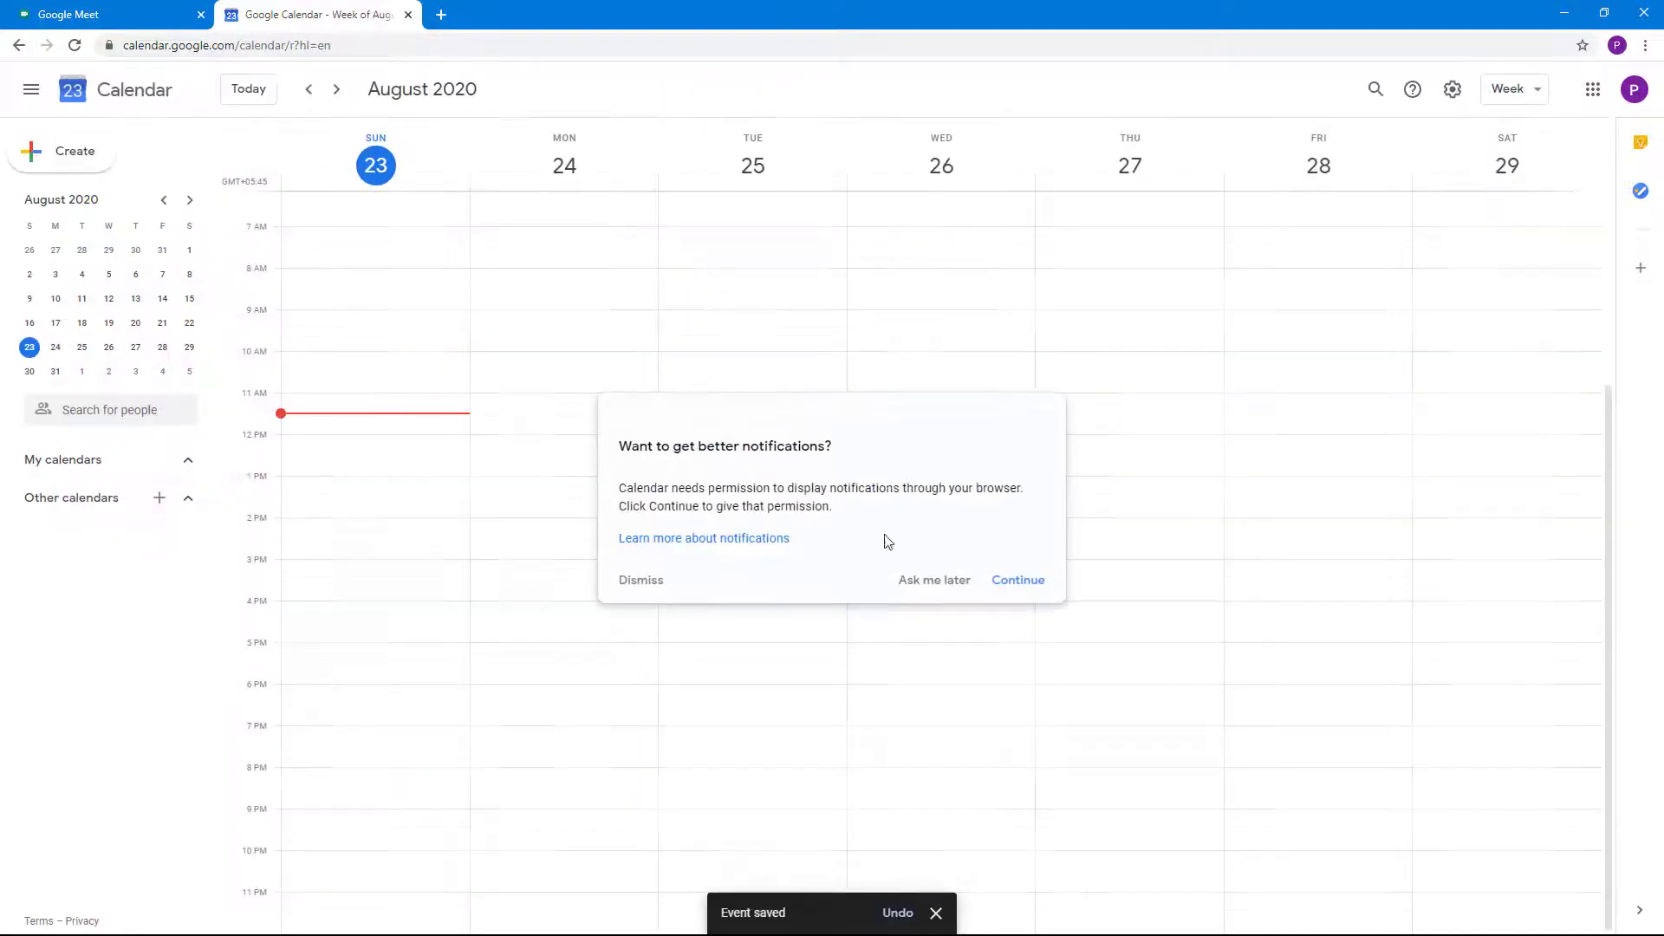
# Allow calendar notifications and show the Aug 30 – Sep 5 week containing Test Meeting
pyautogui.click(1011, 580)
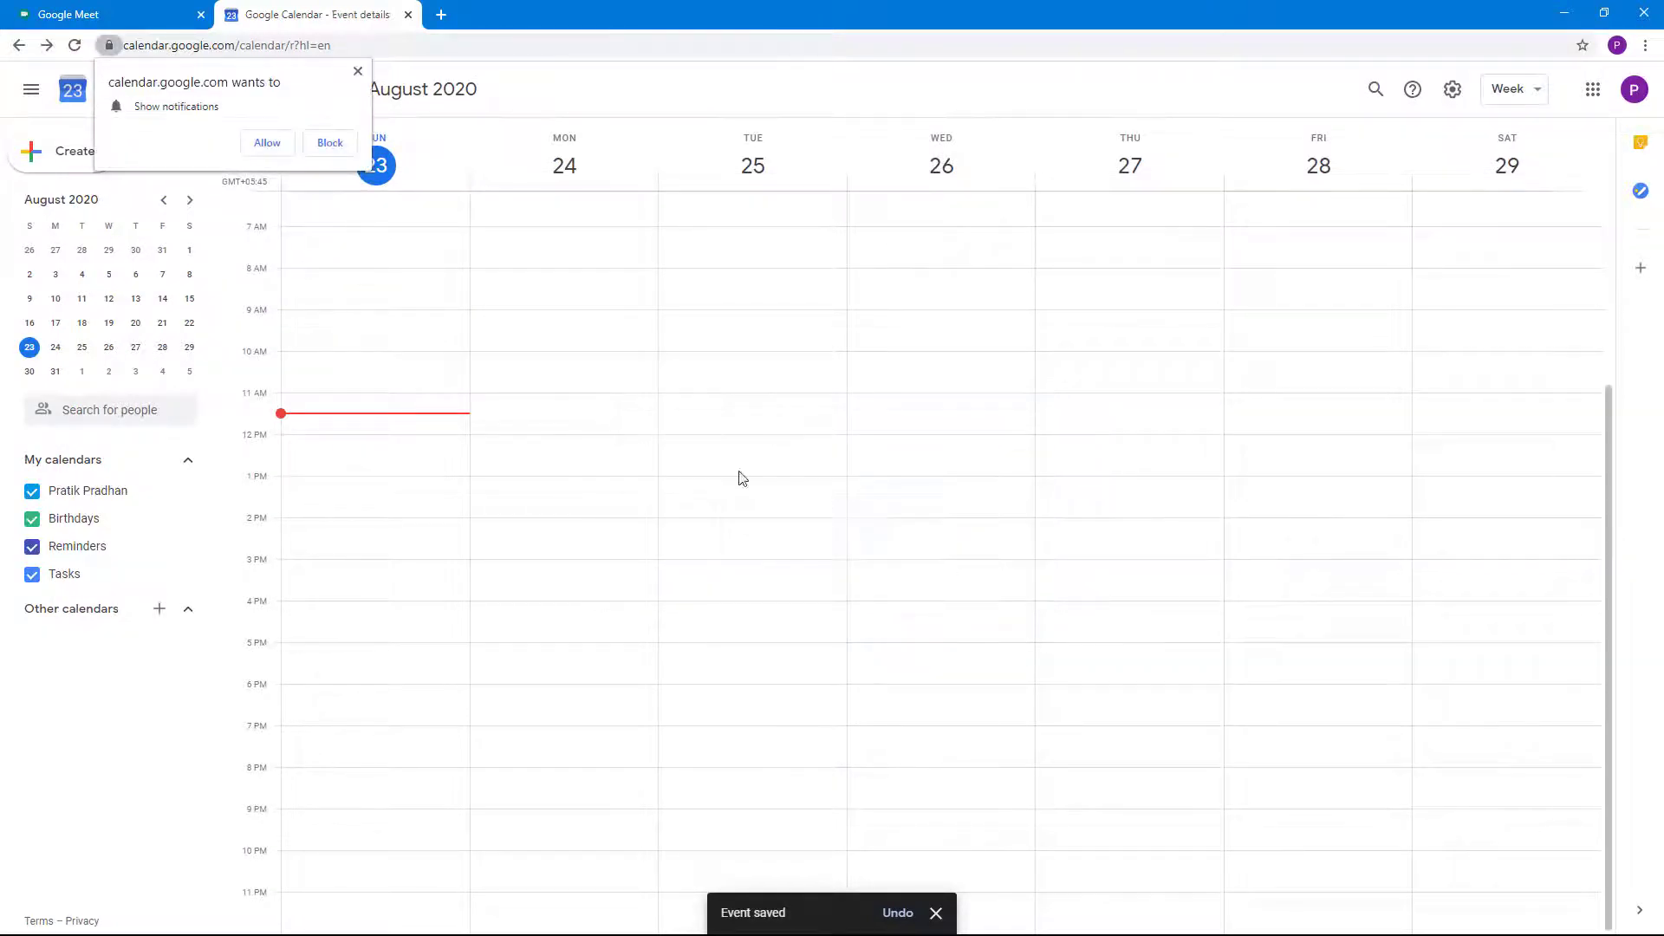
pyautogui.click(263, 144)
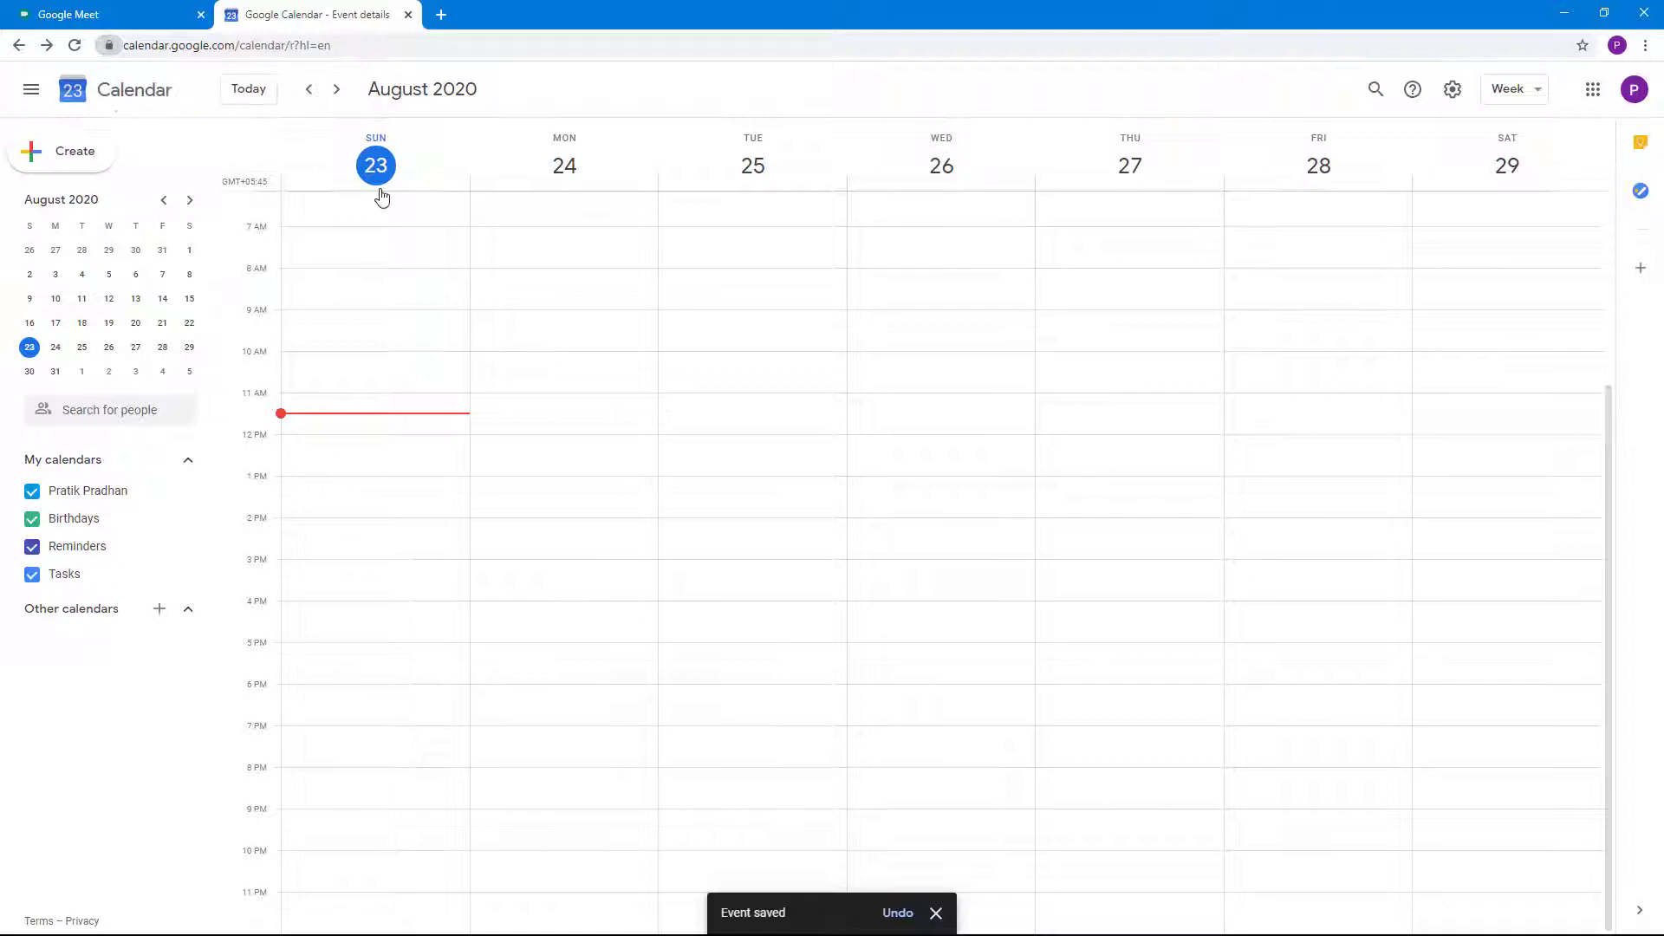
pyautogui.click(337, 91)
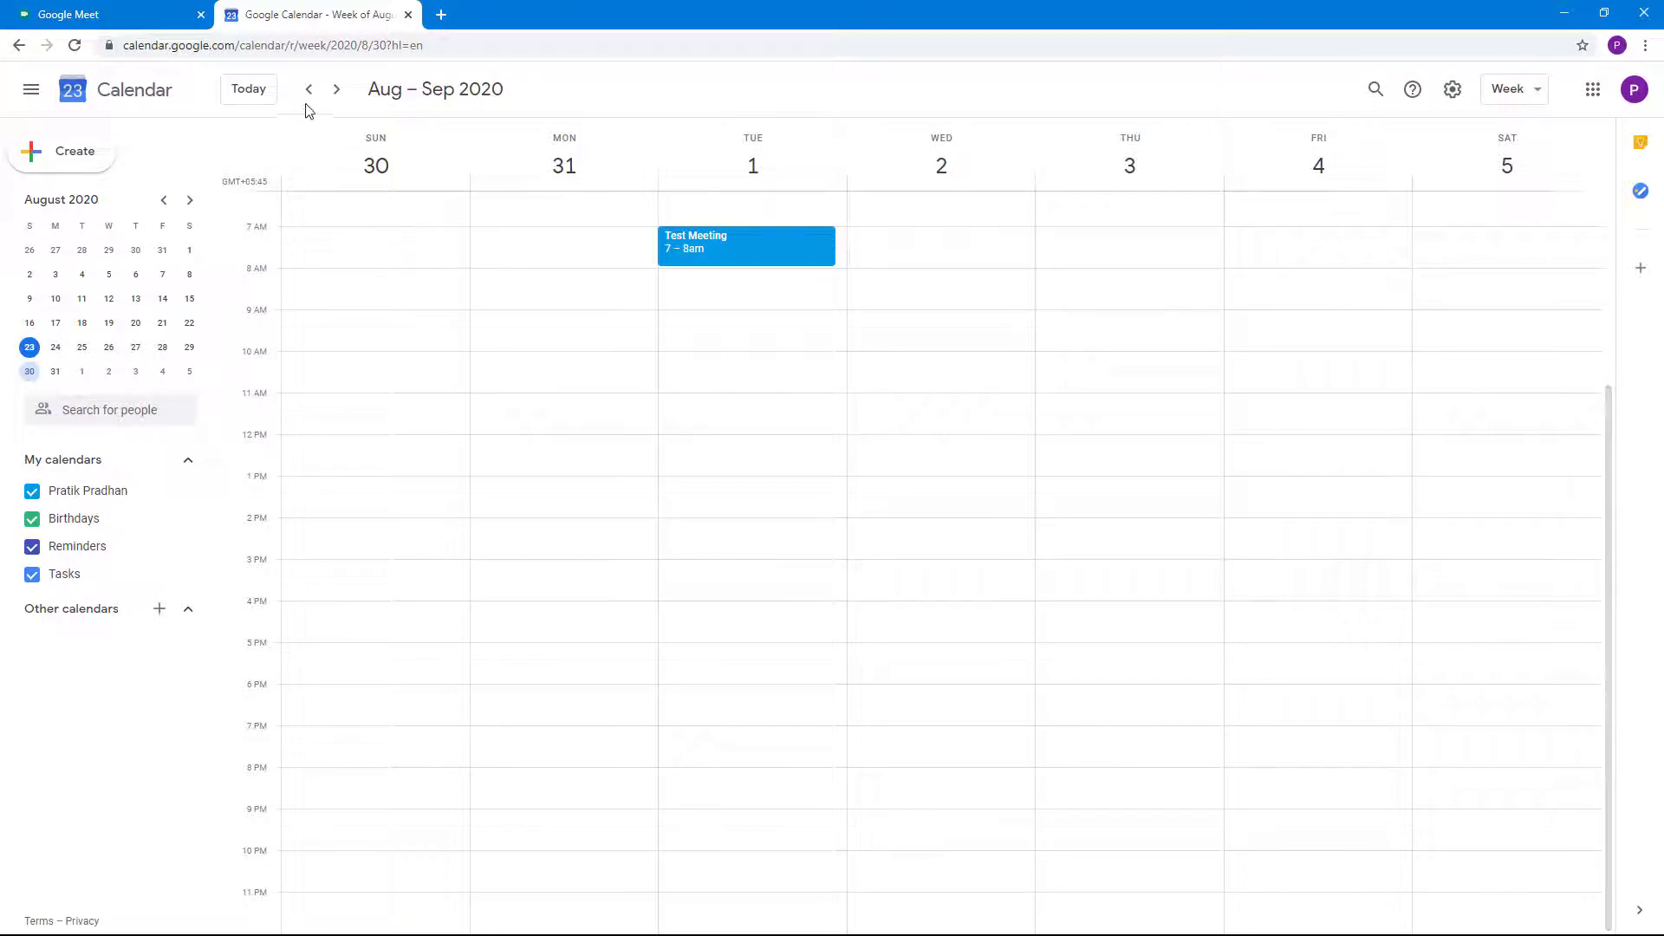
pyautogui.click(247, 90)
pyautogui.click(164, 17)
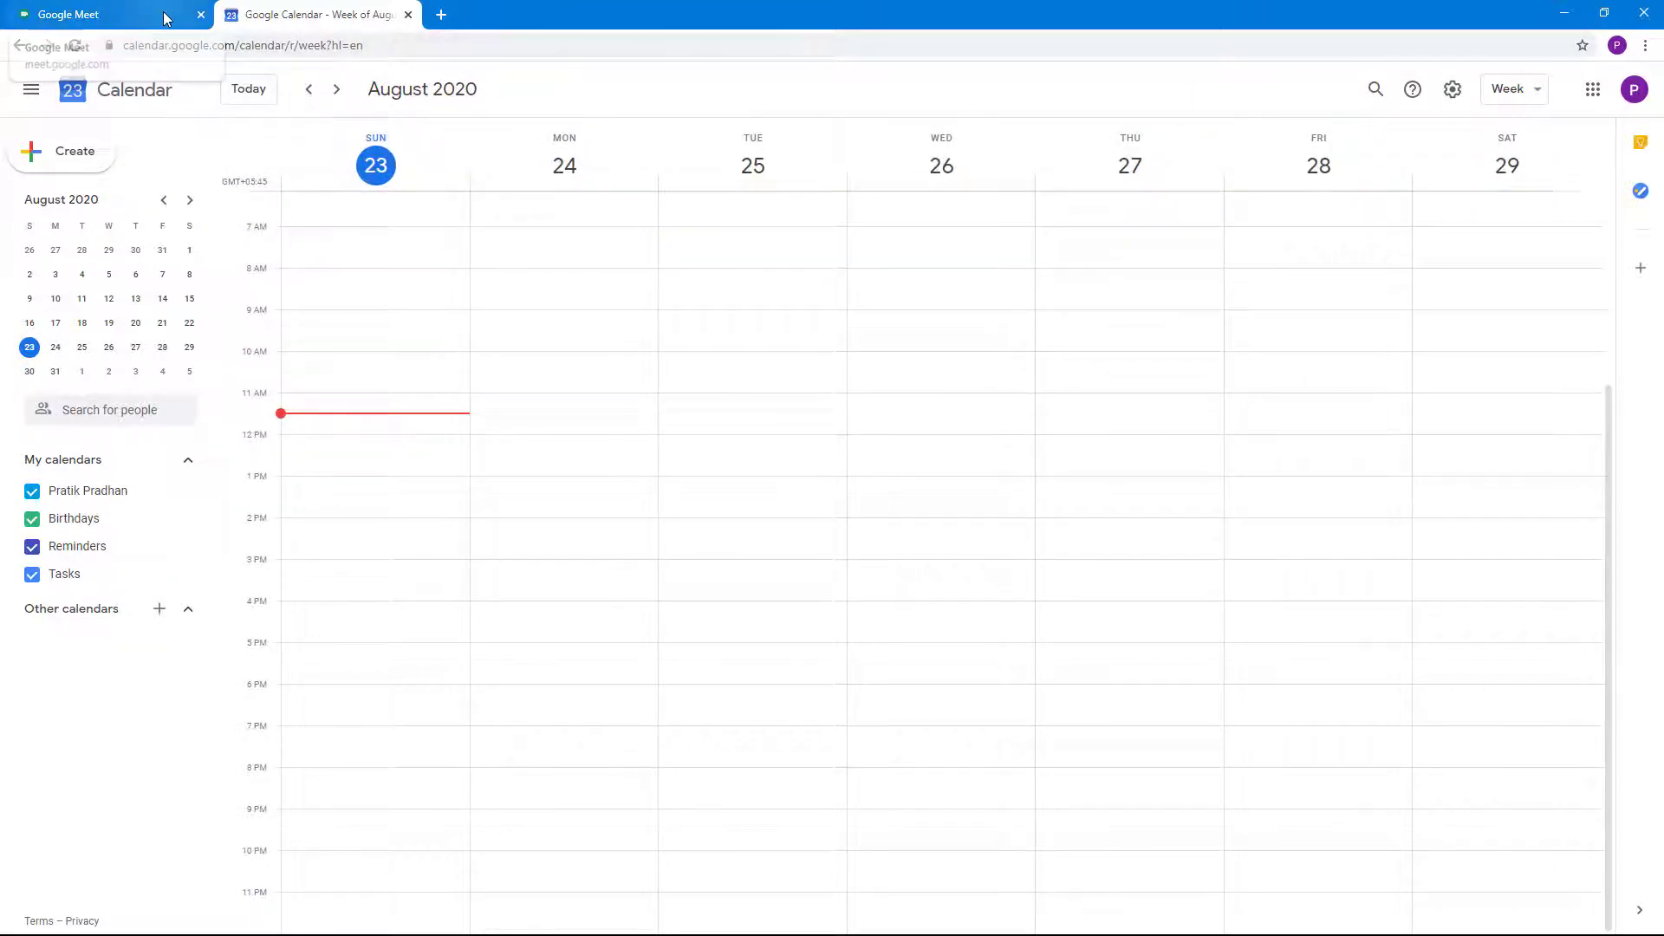
pyautogui.click(273, 19)
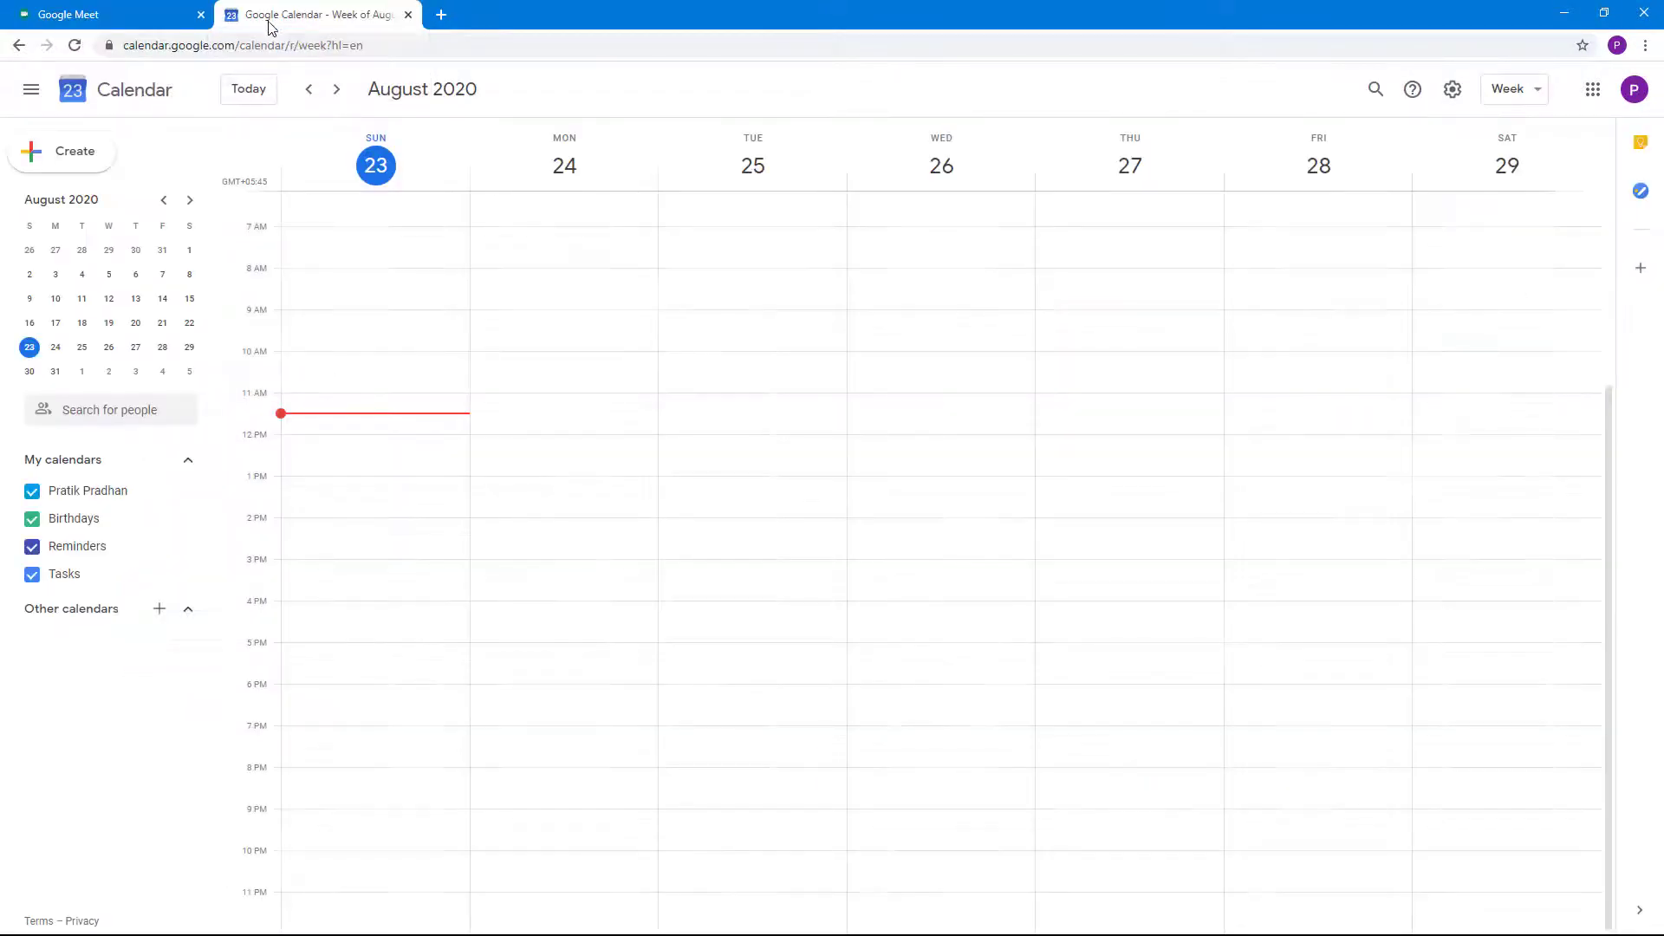
pyautogui.click(338, 88)
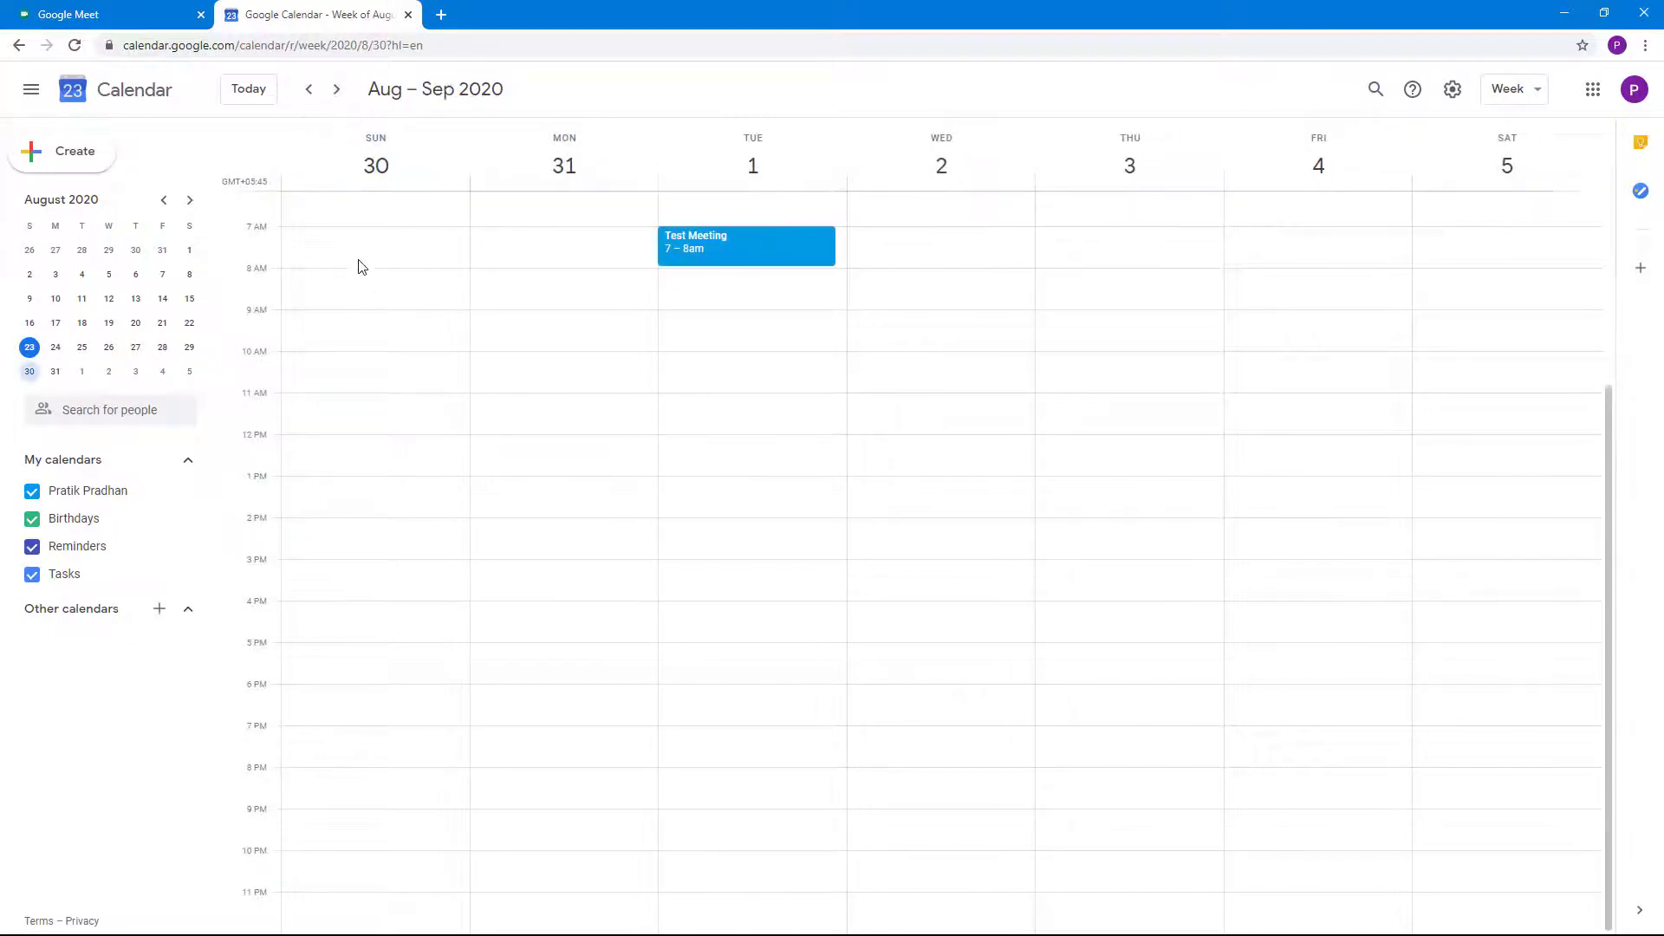
# Create Meeting Test 2 on Sunday Aug 30, 10–11am, add the guest's e-mail, and open full details
pyautogui.moveTo(353, 359); pyautogui.dragTo(358, 391)
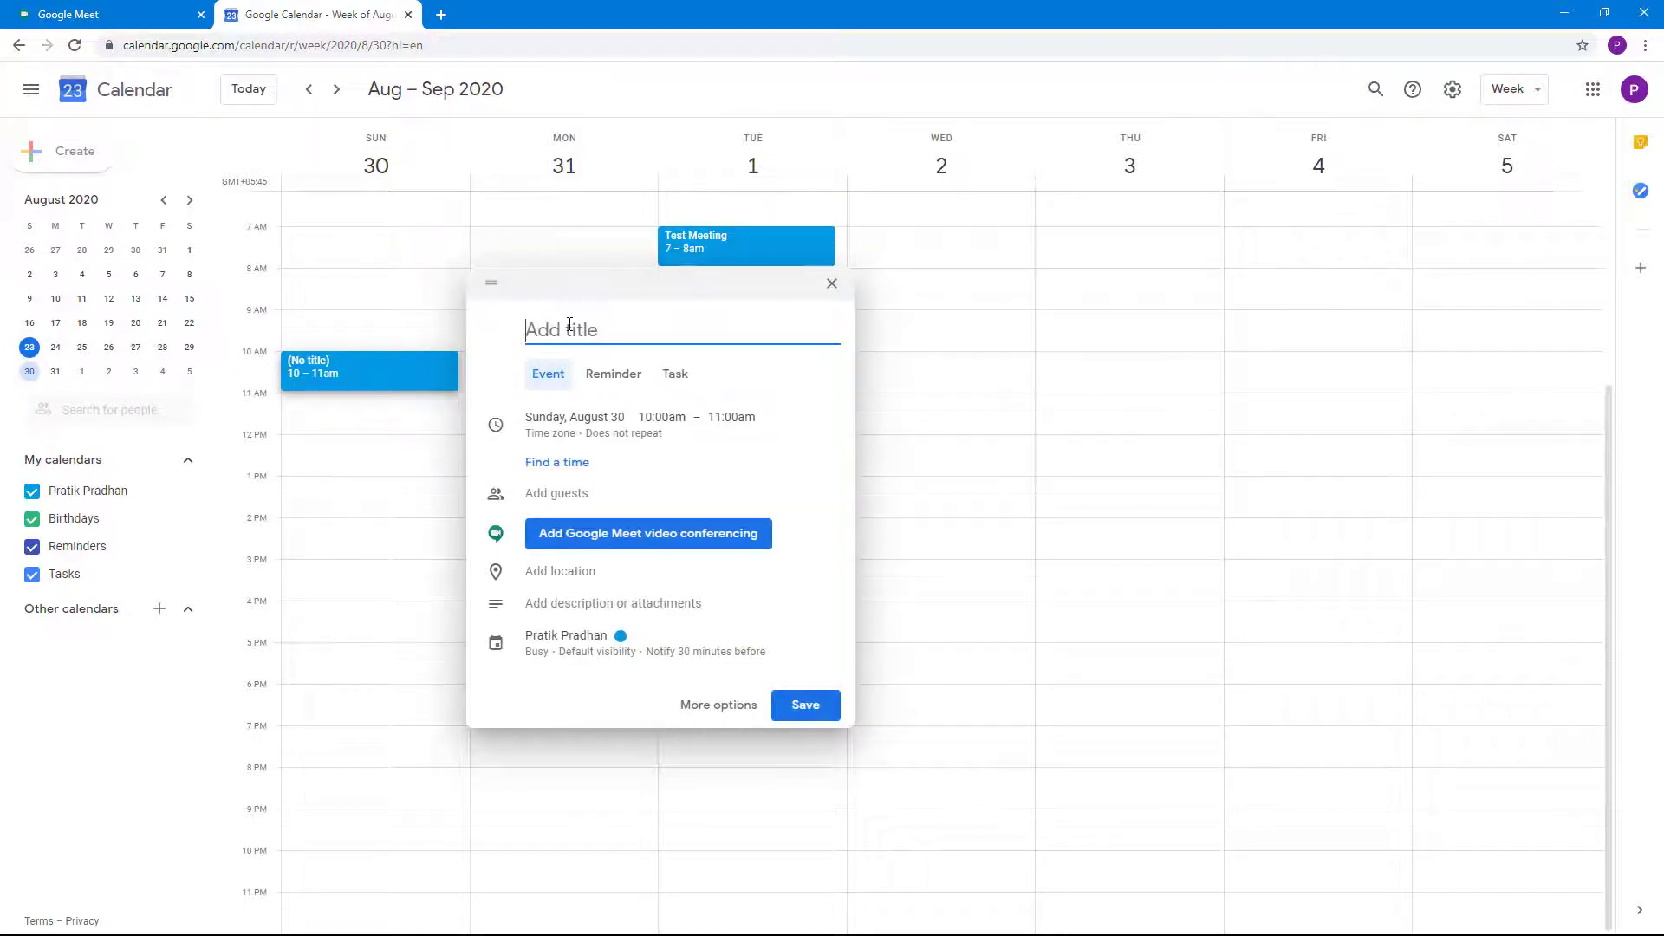
pyautogui.write('Meeting Tex')
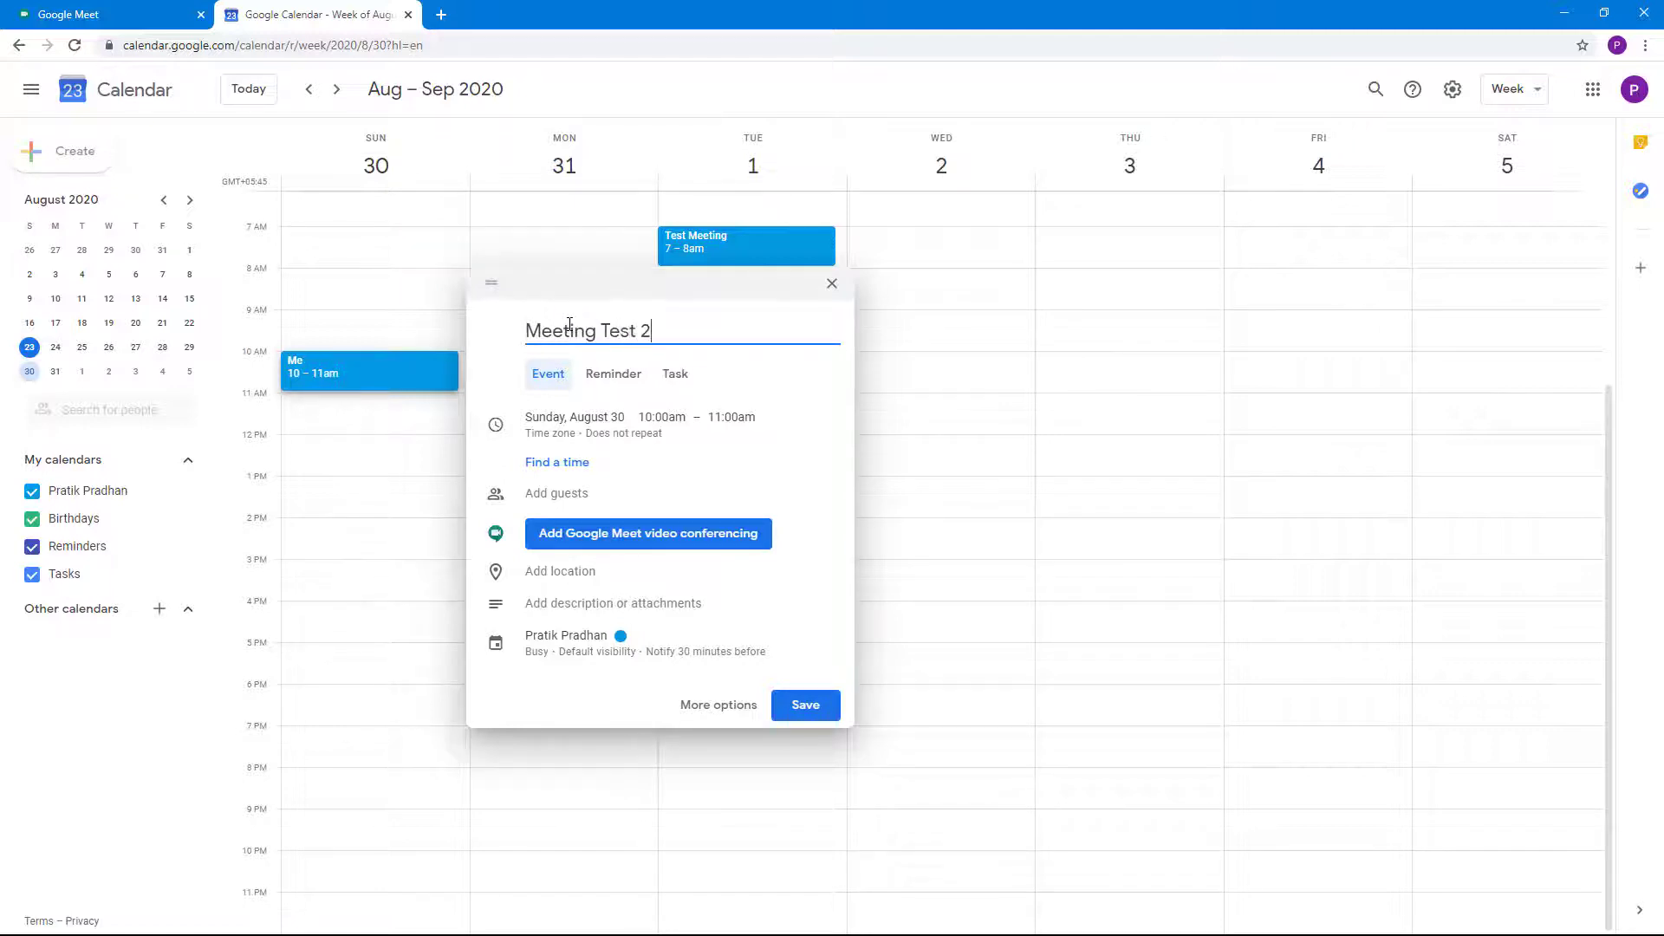
pyautogui.click(571, 494)
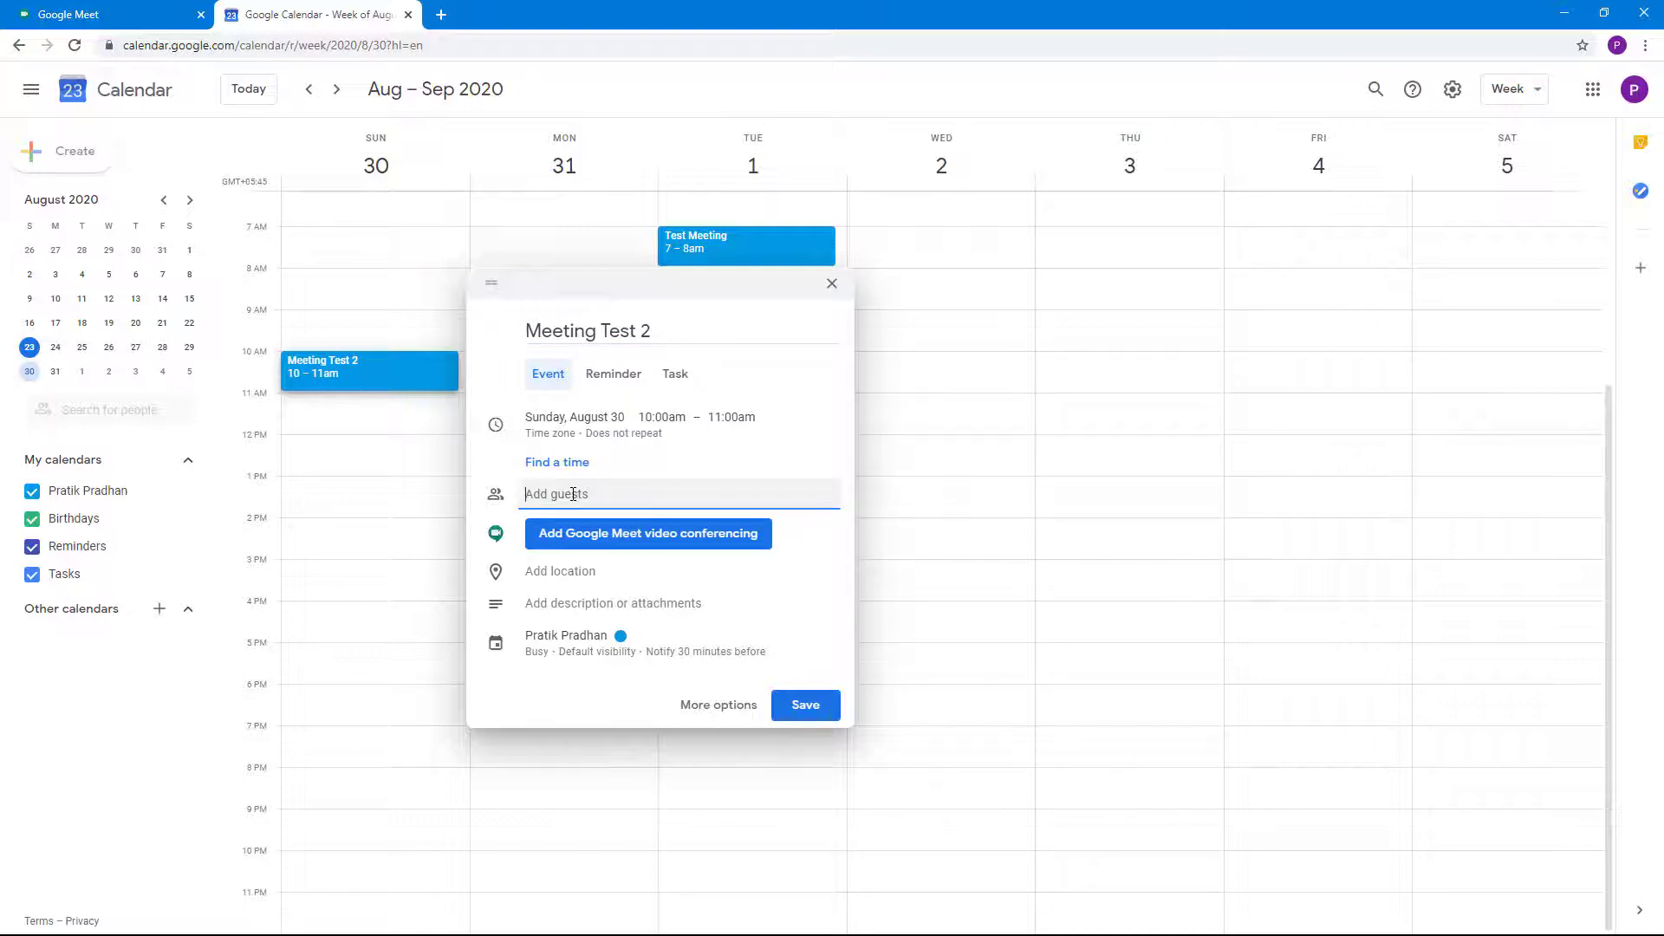
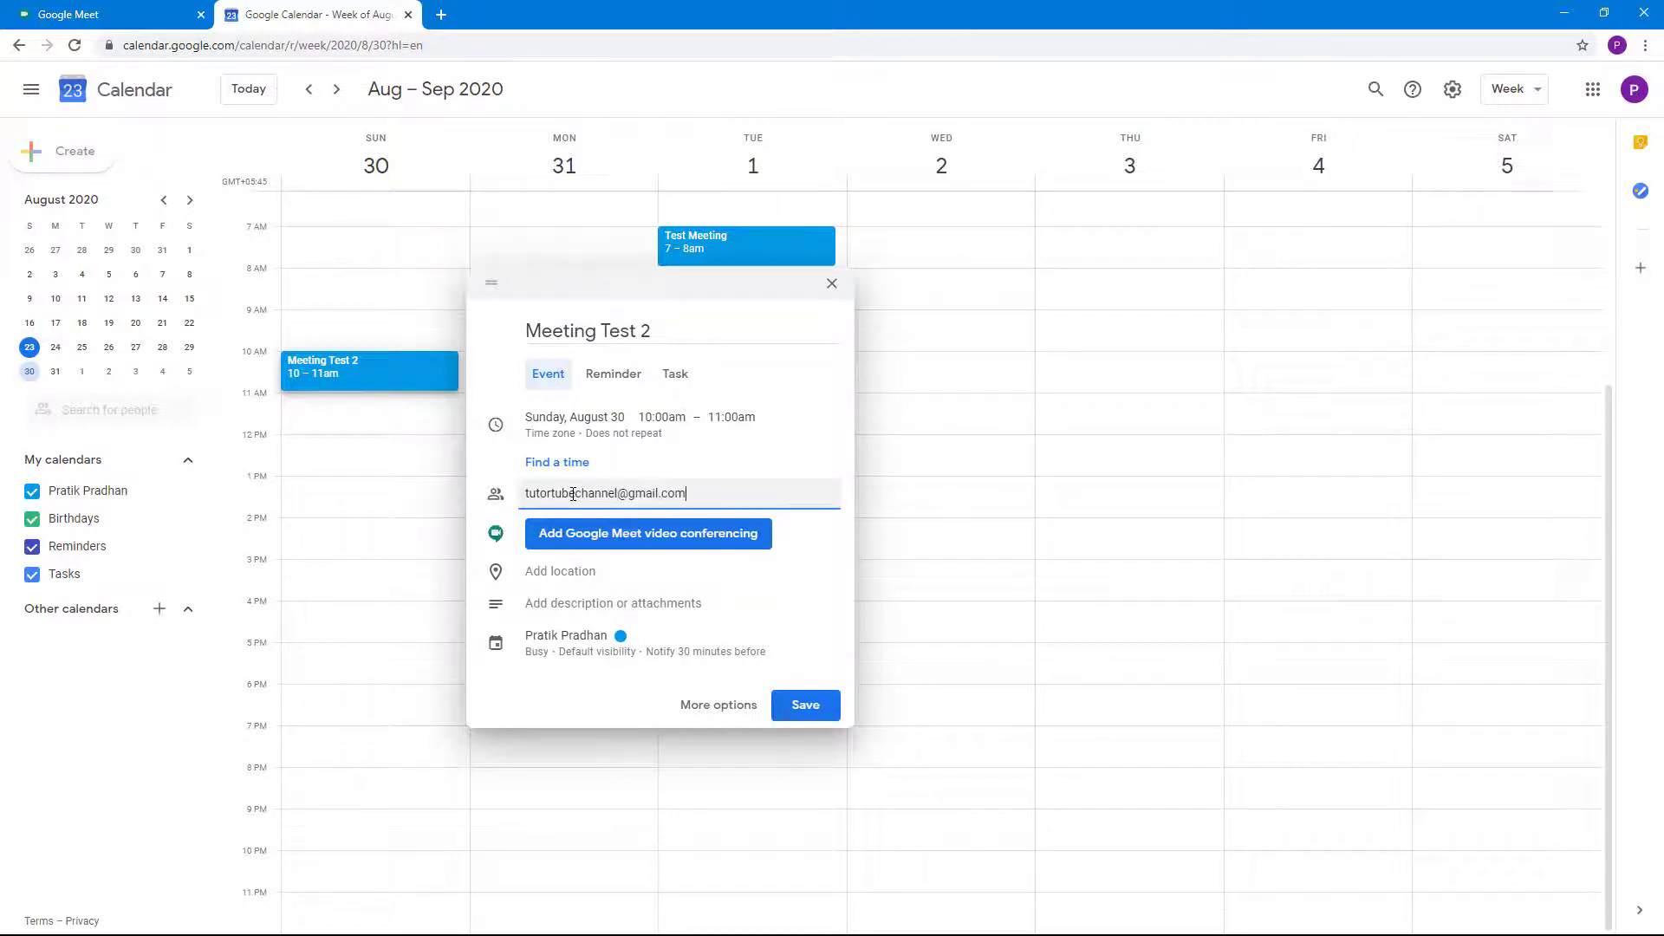
pyautogui.press('Return')
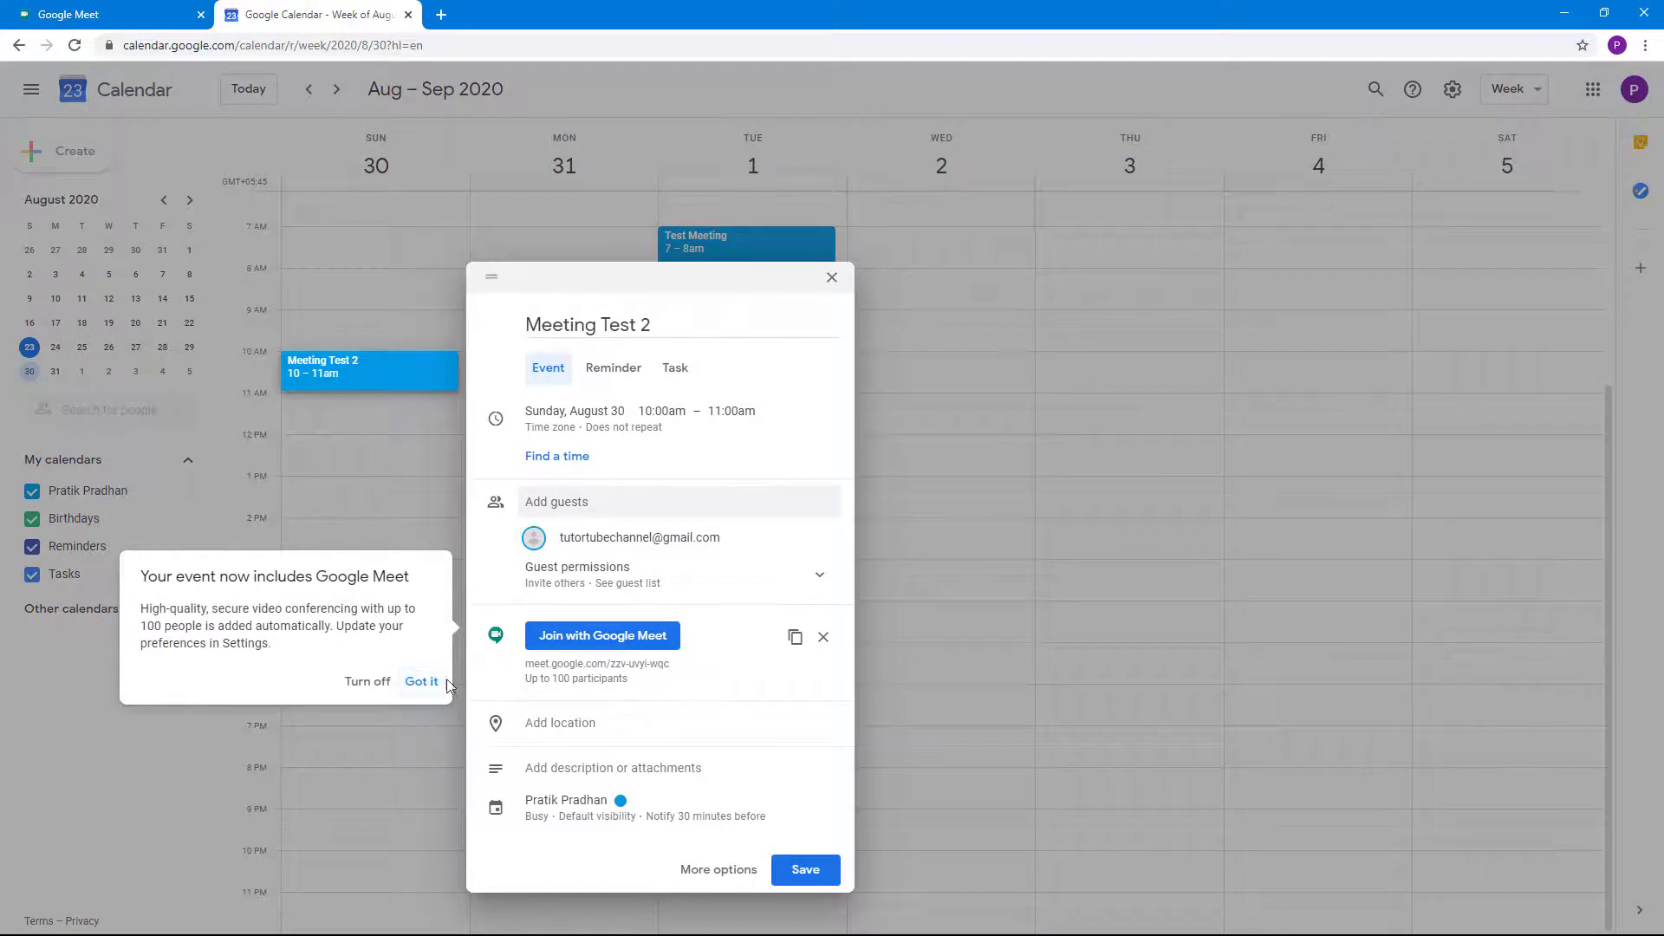
pyautogui.click(412, 677)
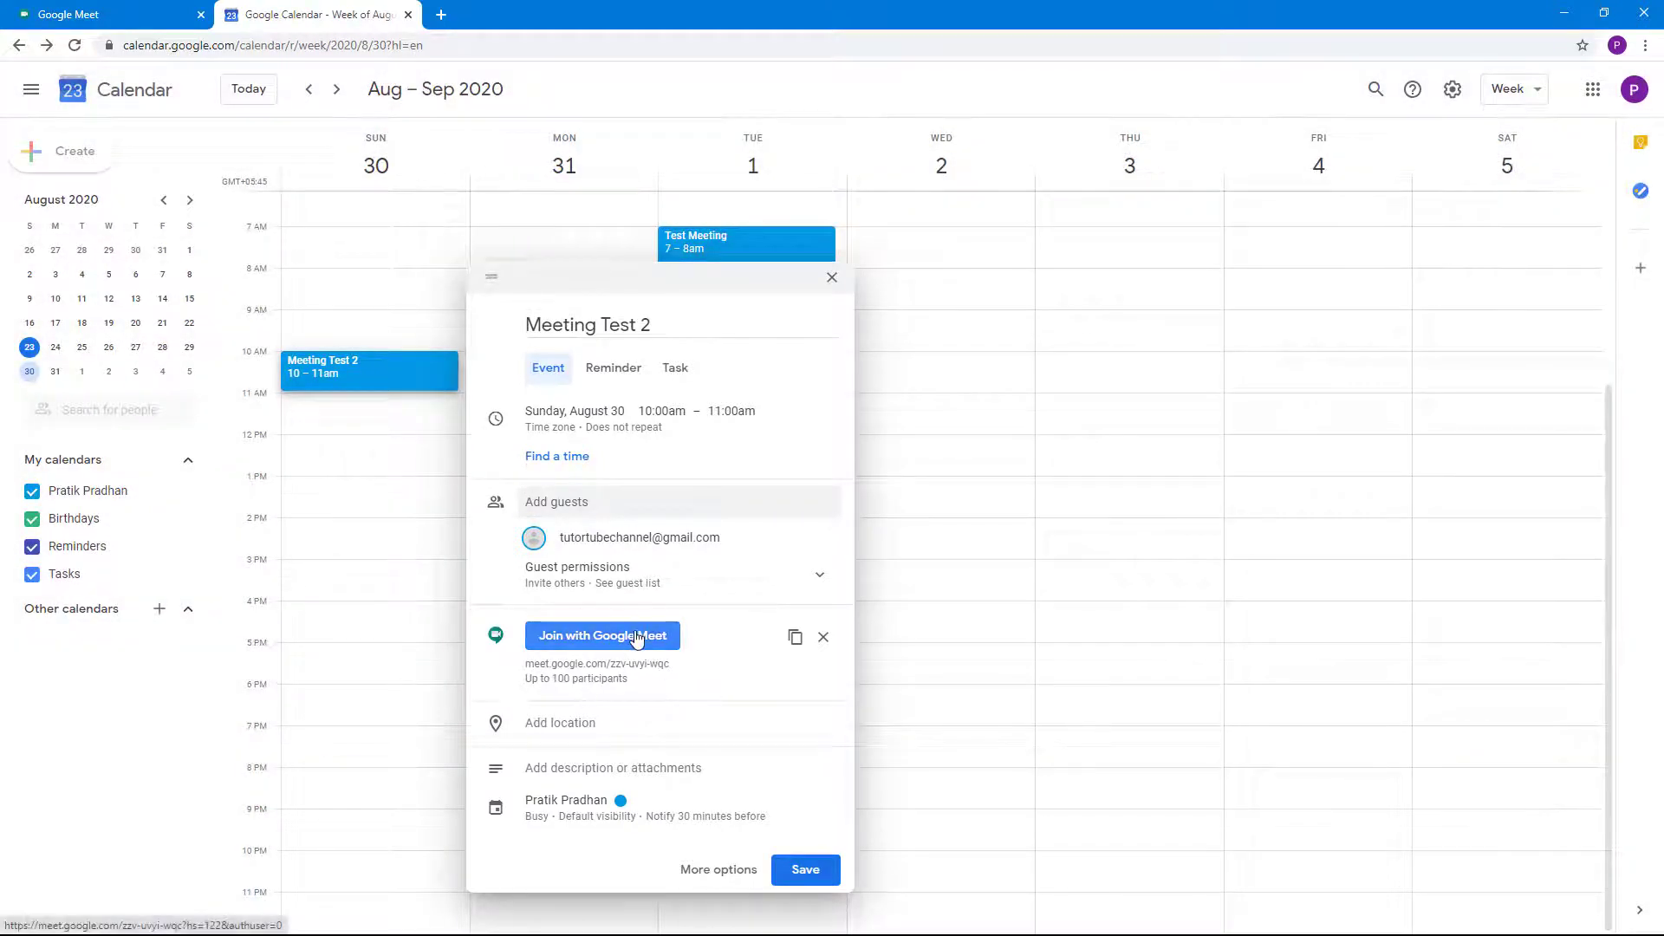
pyautogui.click(731, 875)
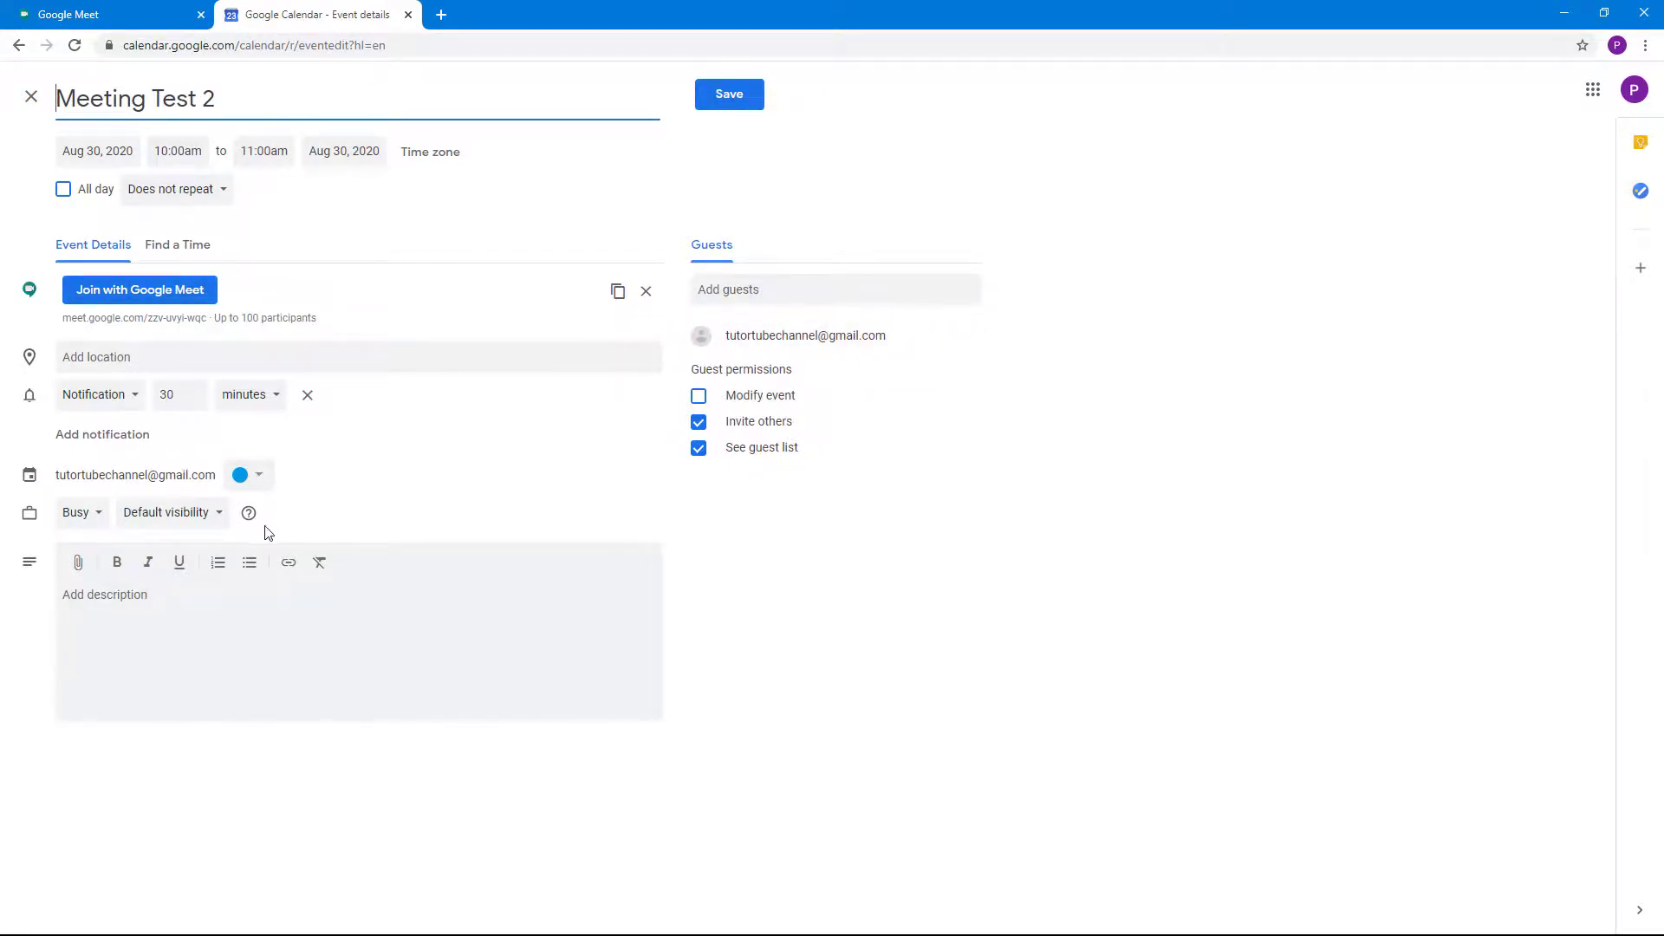
# Change Meeting Test 2's 30-minute reminder to Email and save the event
pyautogui.click(132, 401)
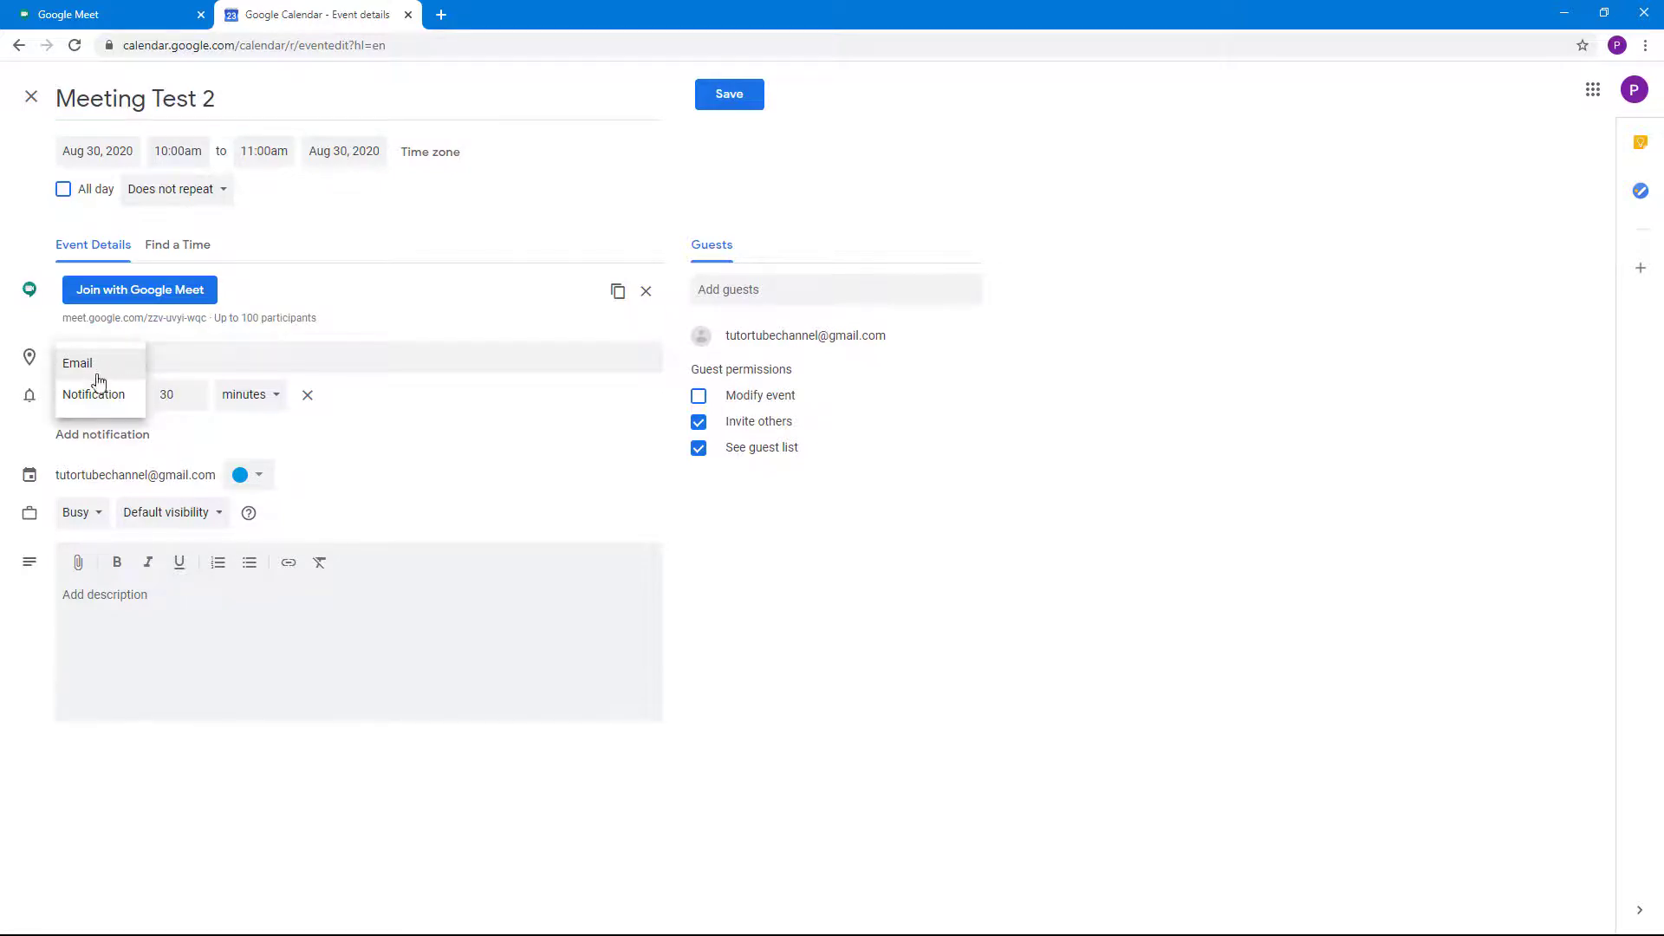
pyautogui.click(121, 380)
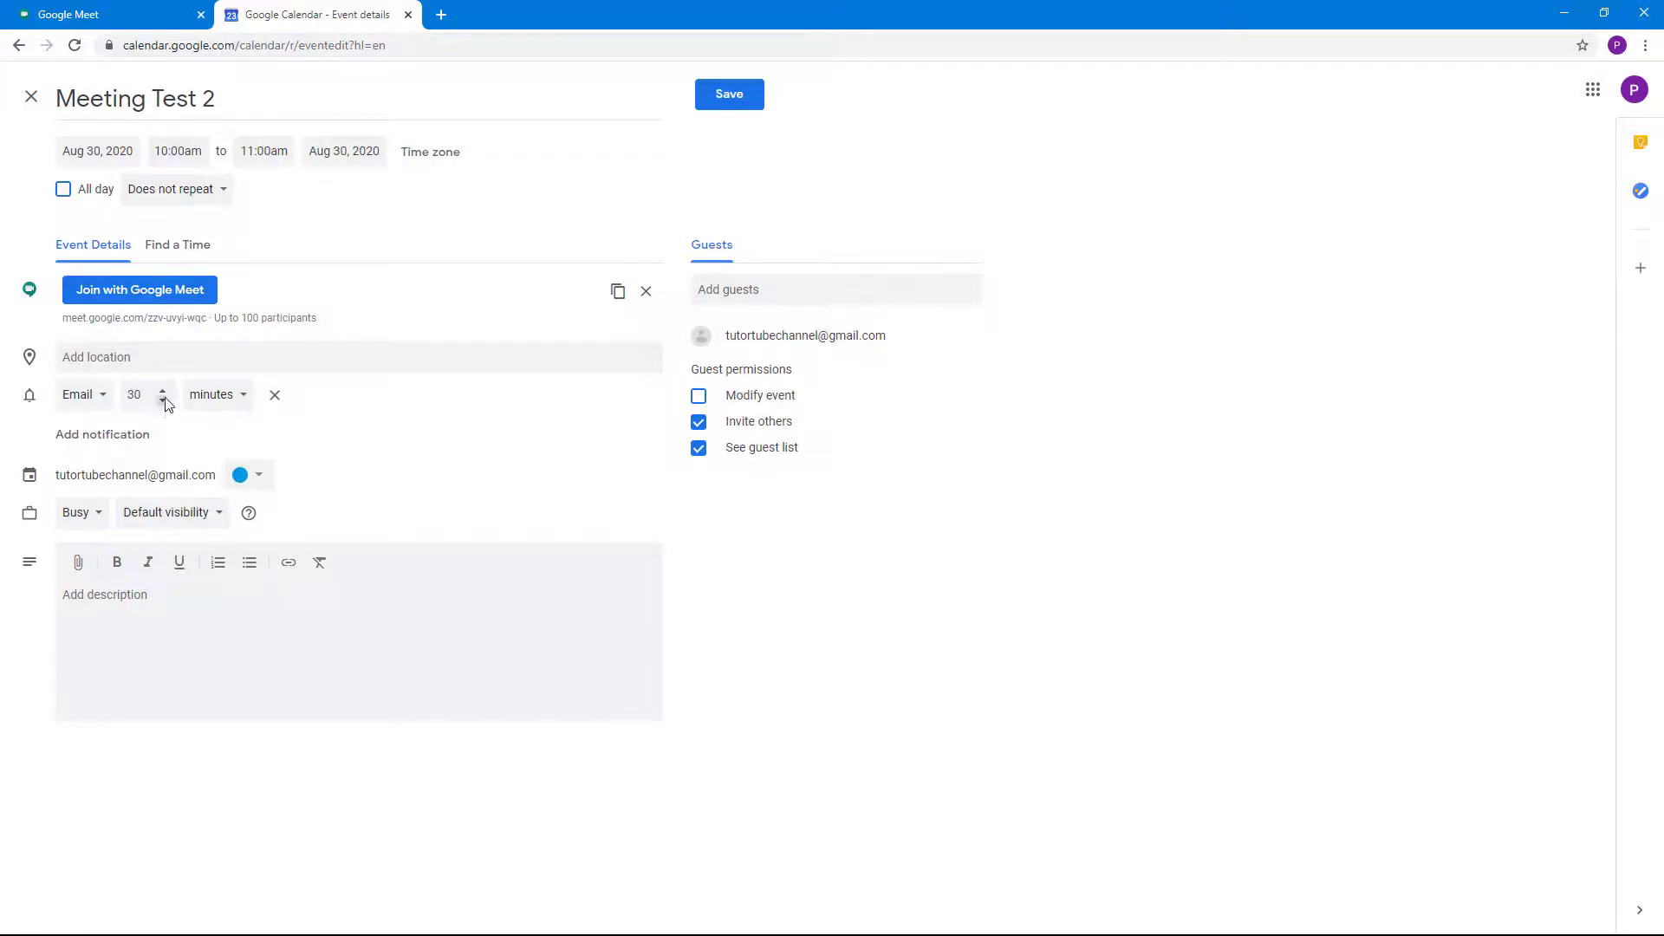
pyautogui.click(738, 95)
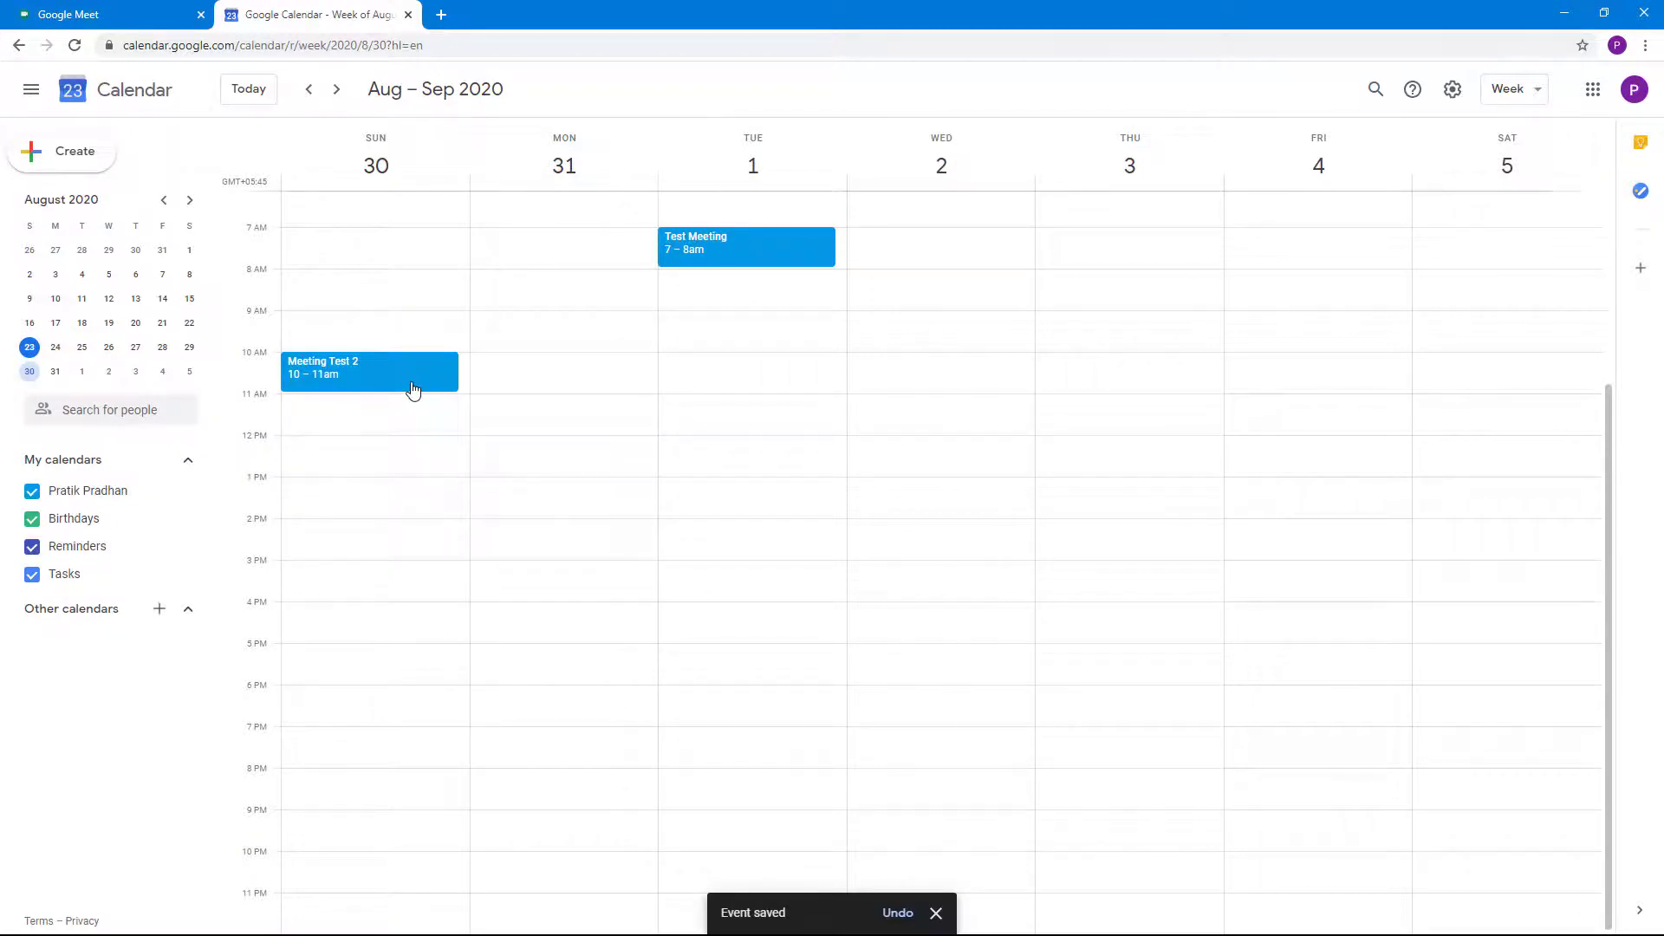
# Copy Meeting Test 2's conference link and load it in a new browser tab
pyautogui.click(352, 384)
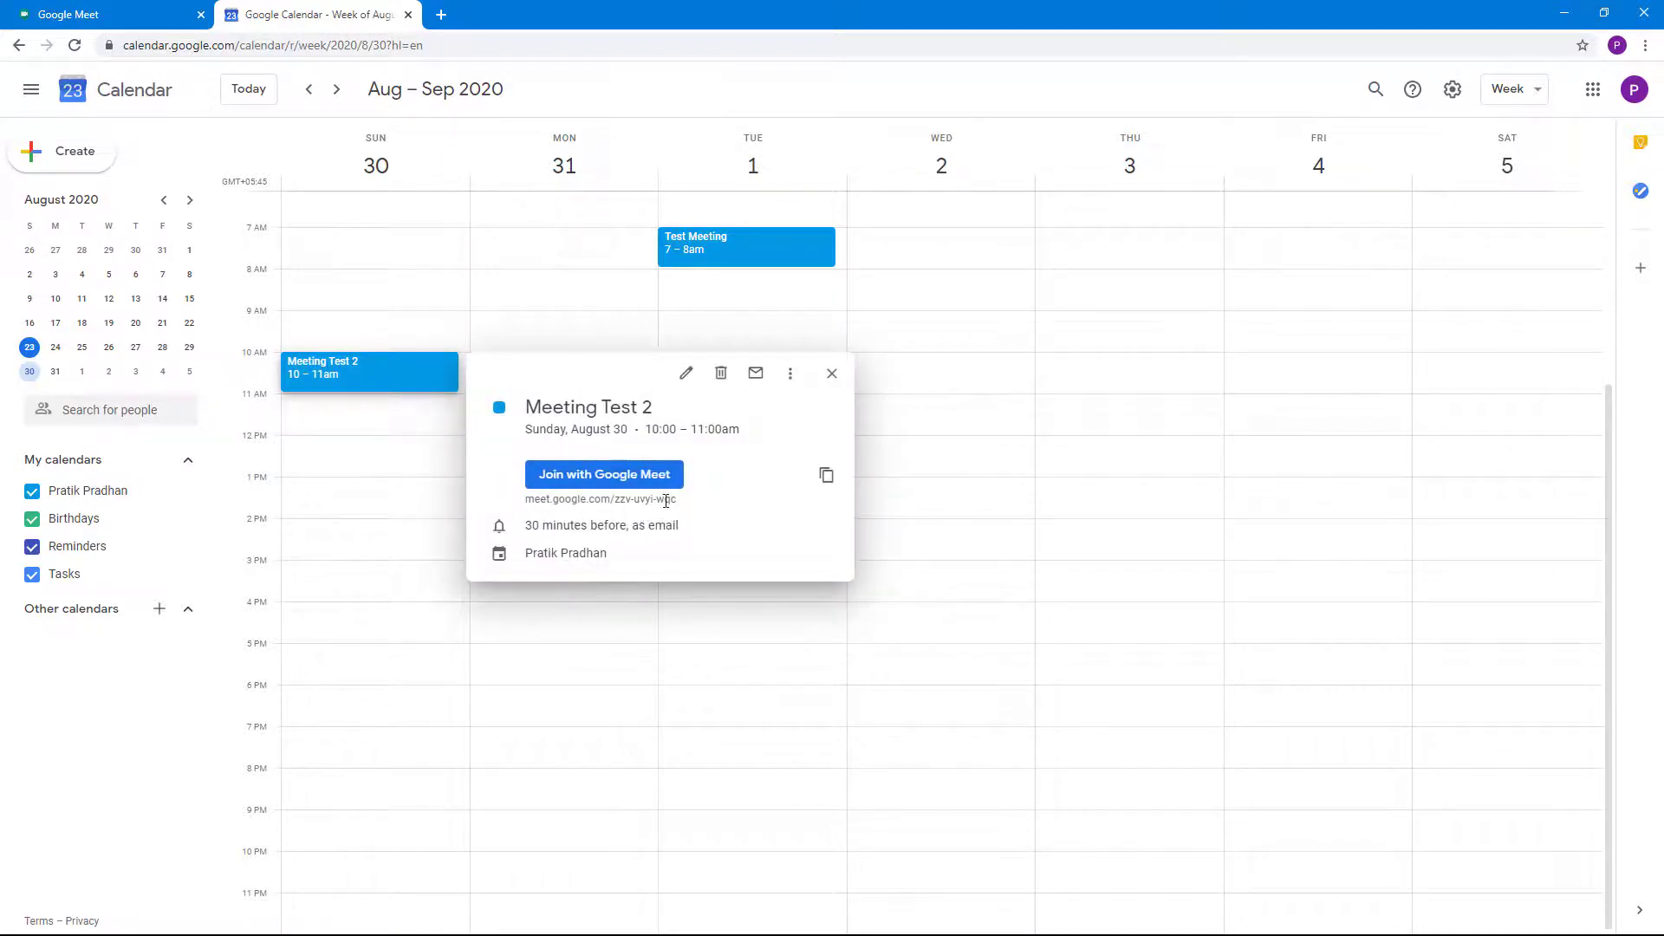
pyautogui.click(826, 478)
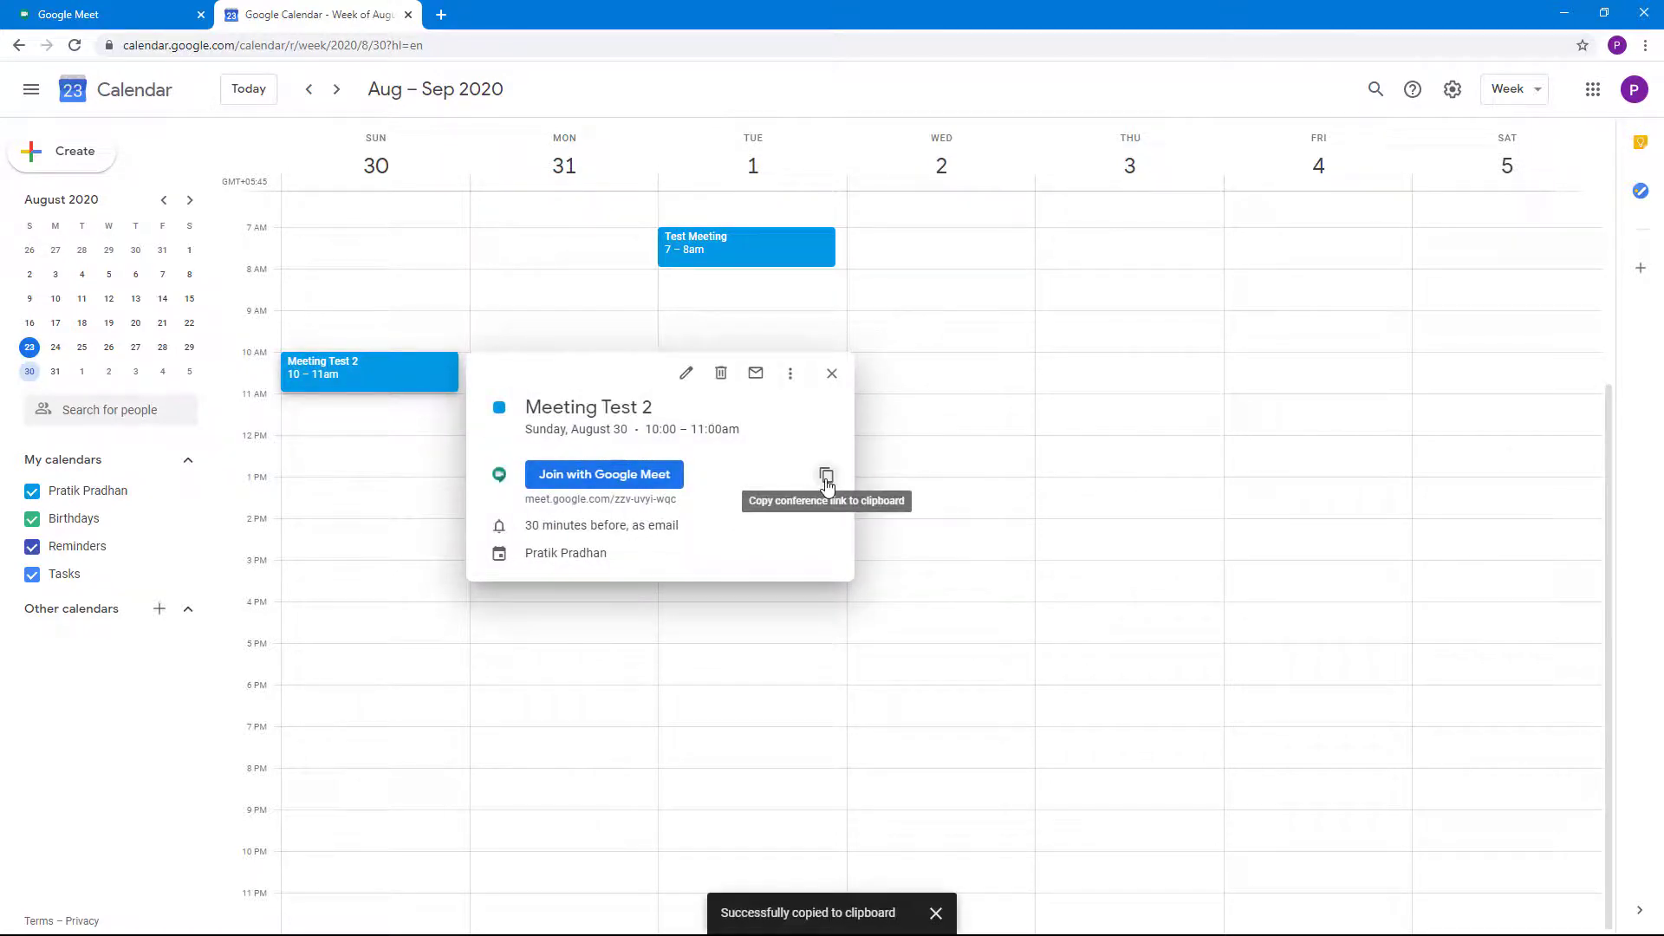
pyautogui.click(441, 15)
pyautogui.rightClick(445, 43)
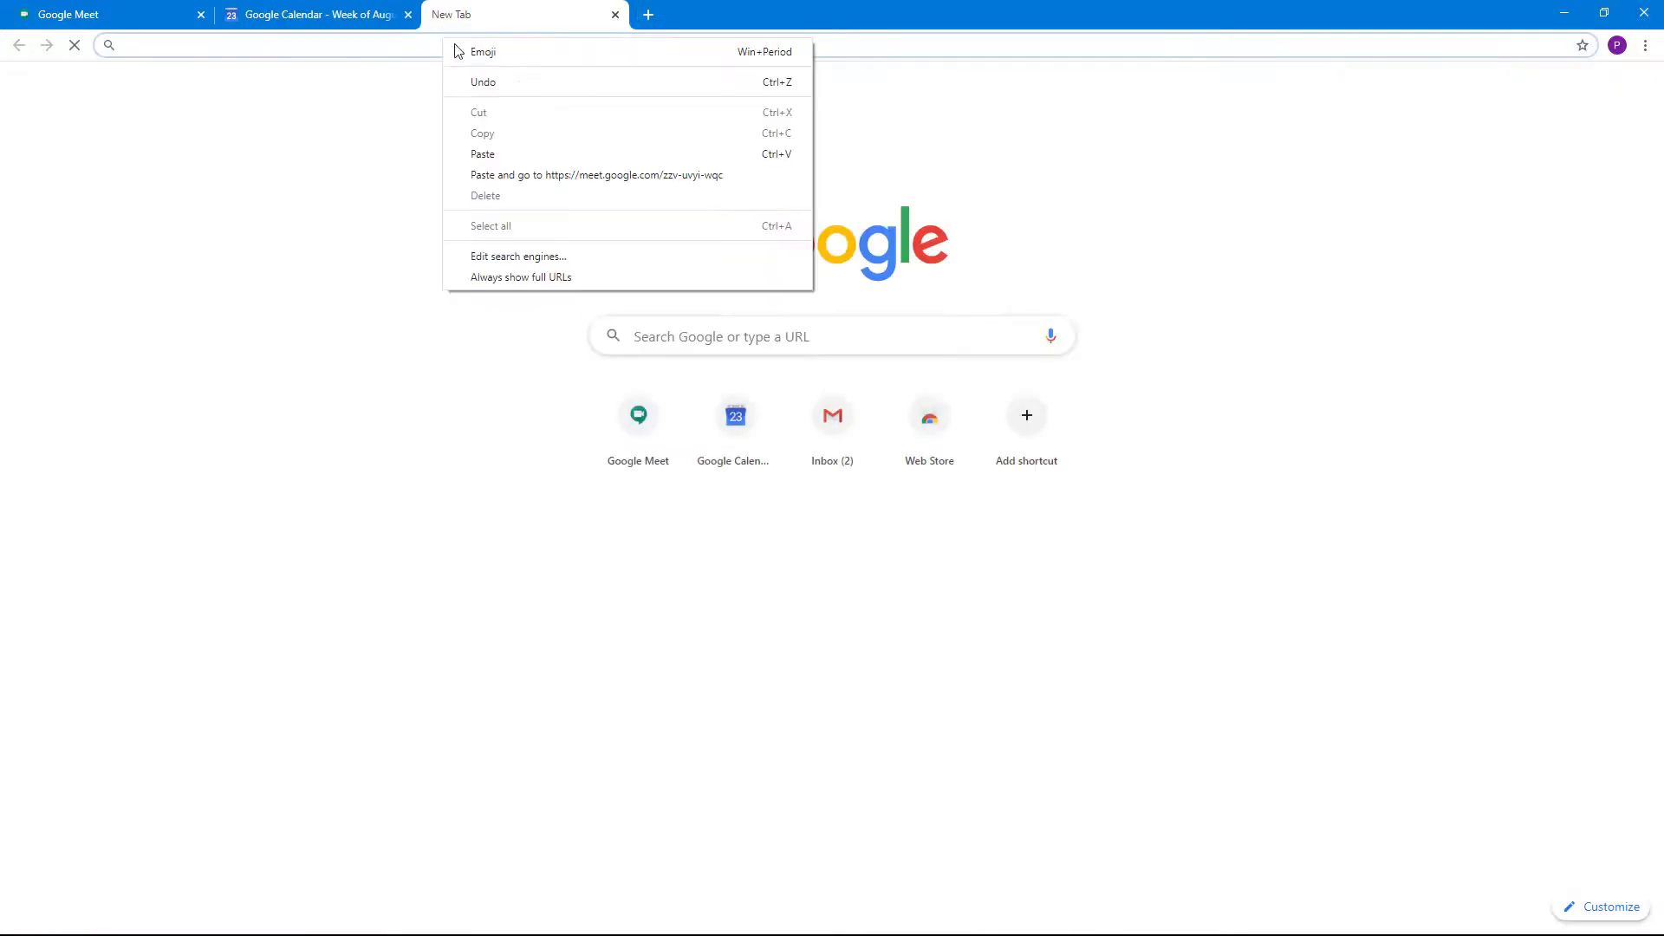
pyautogui.click(515, 154)
pyautogui.press('Return')
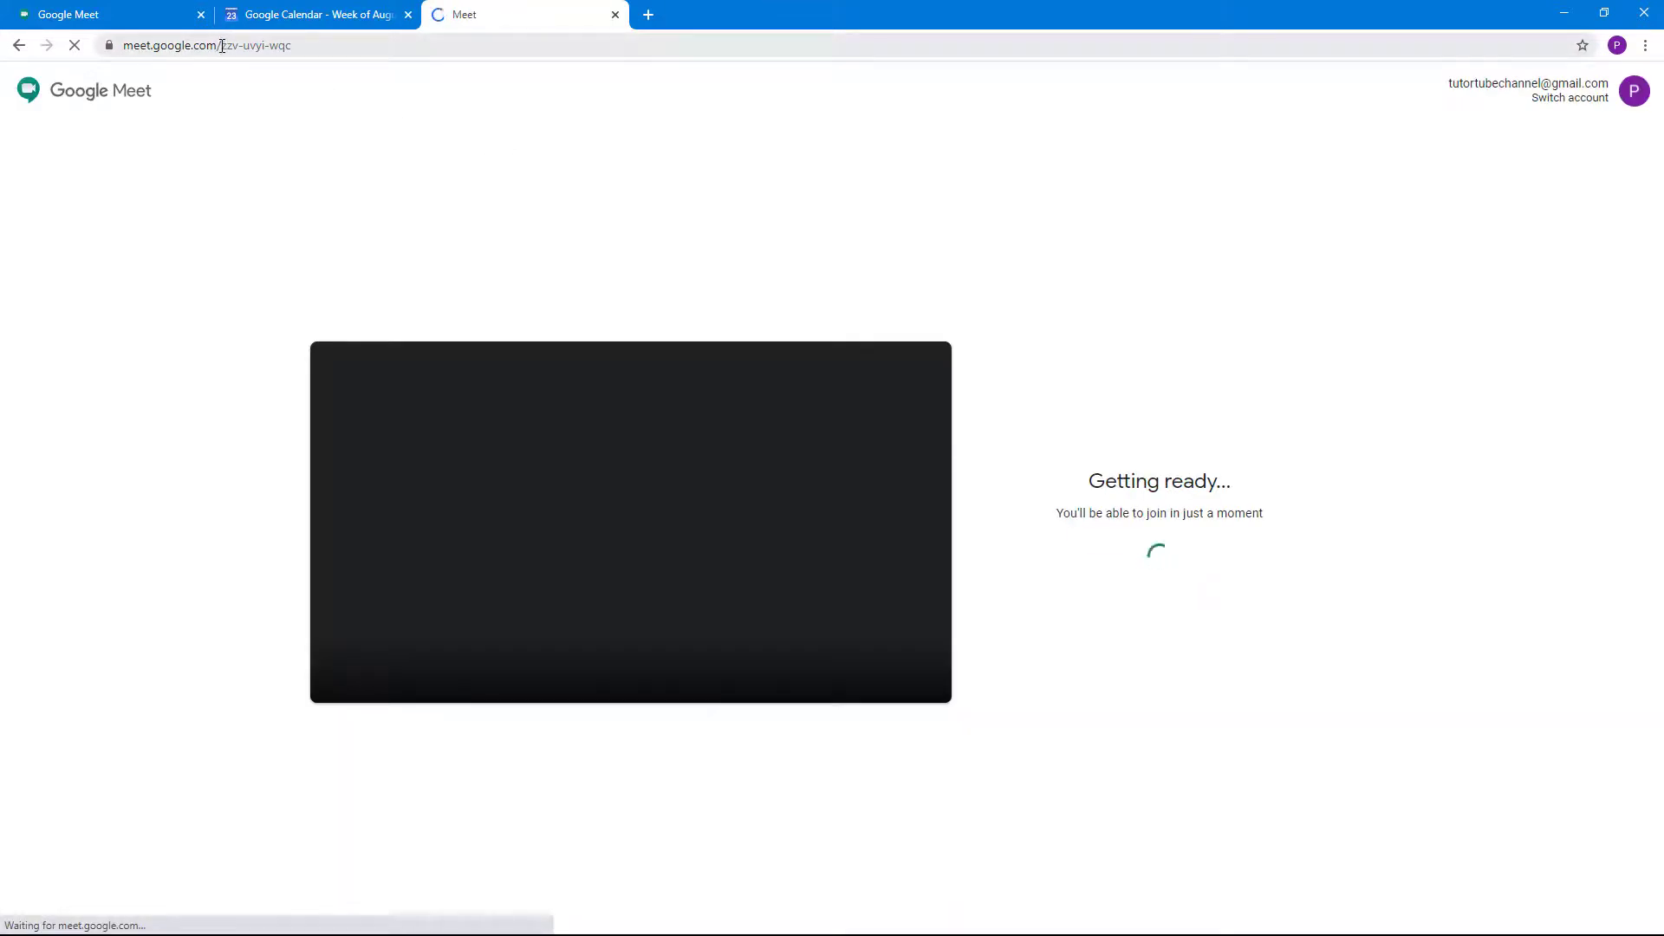
# Copy the meeting code from the address bar and close that tab
pyautogui.moveTo(222, 45); pyautogui.dragTo(311, 45)
pyautogui.rightClick(293, 47)
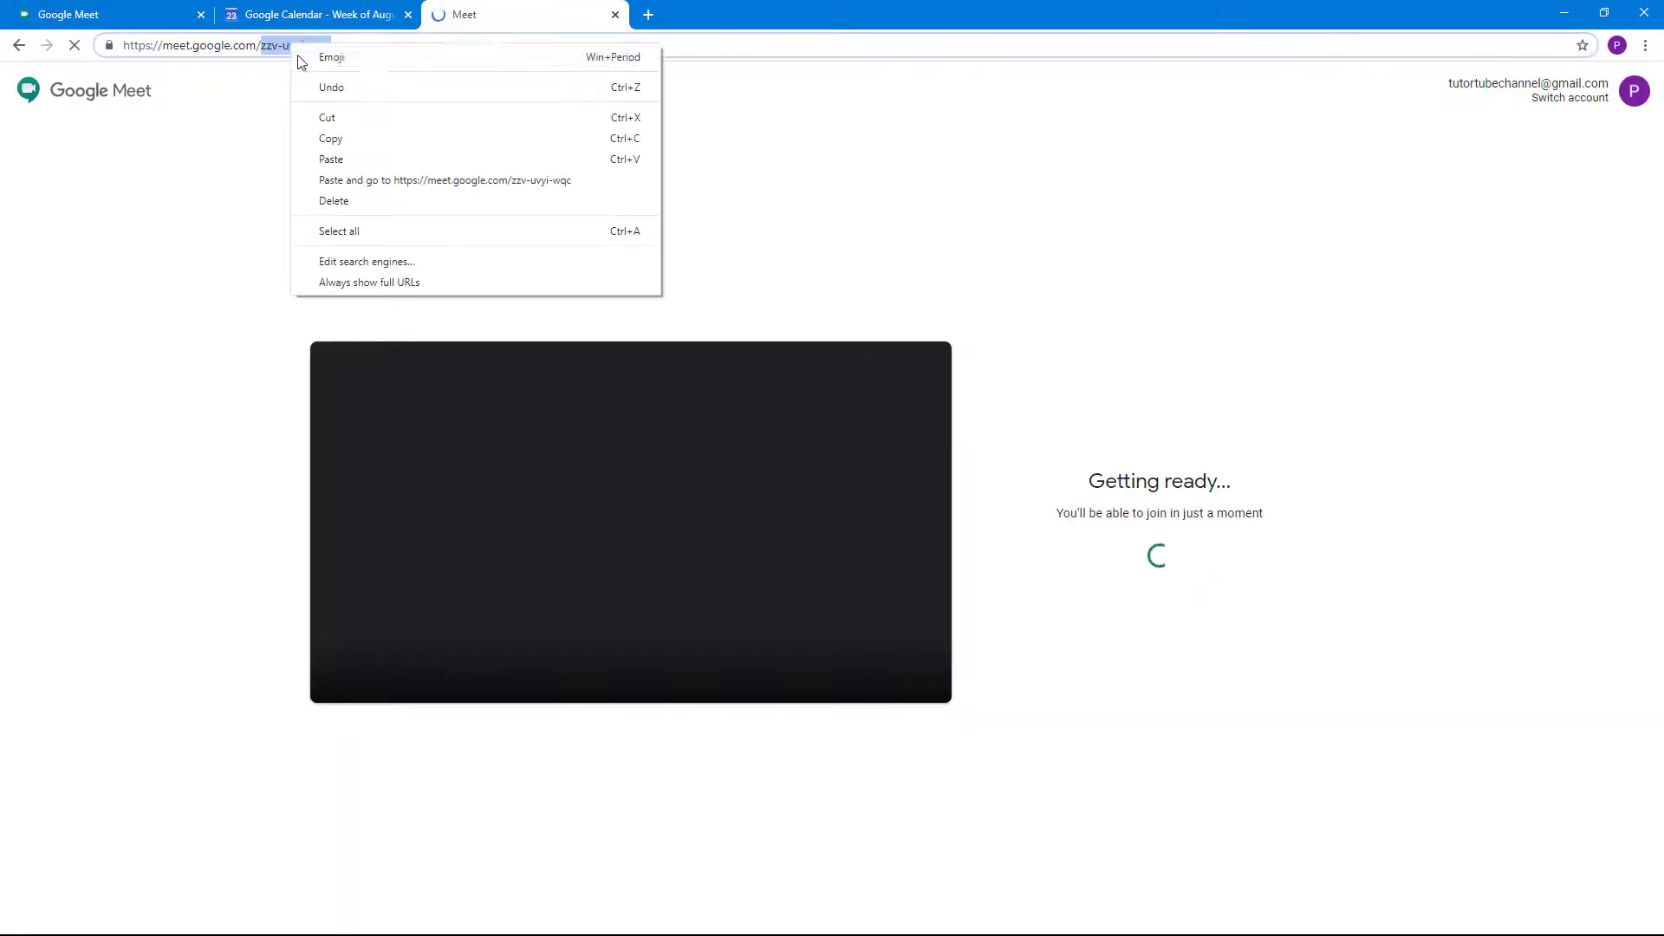
pyautogui.click(336, 148)
pyautogui.click(615, 15)
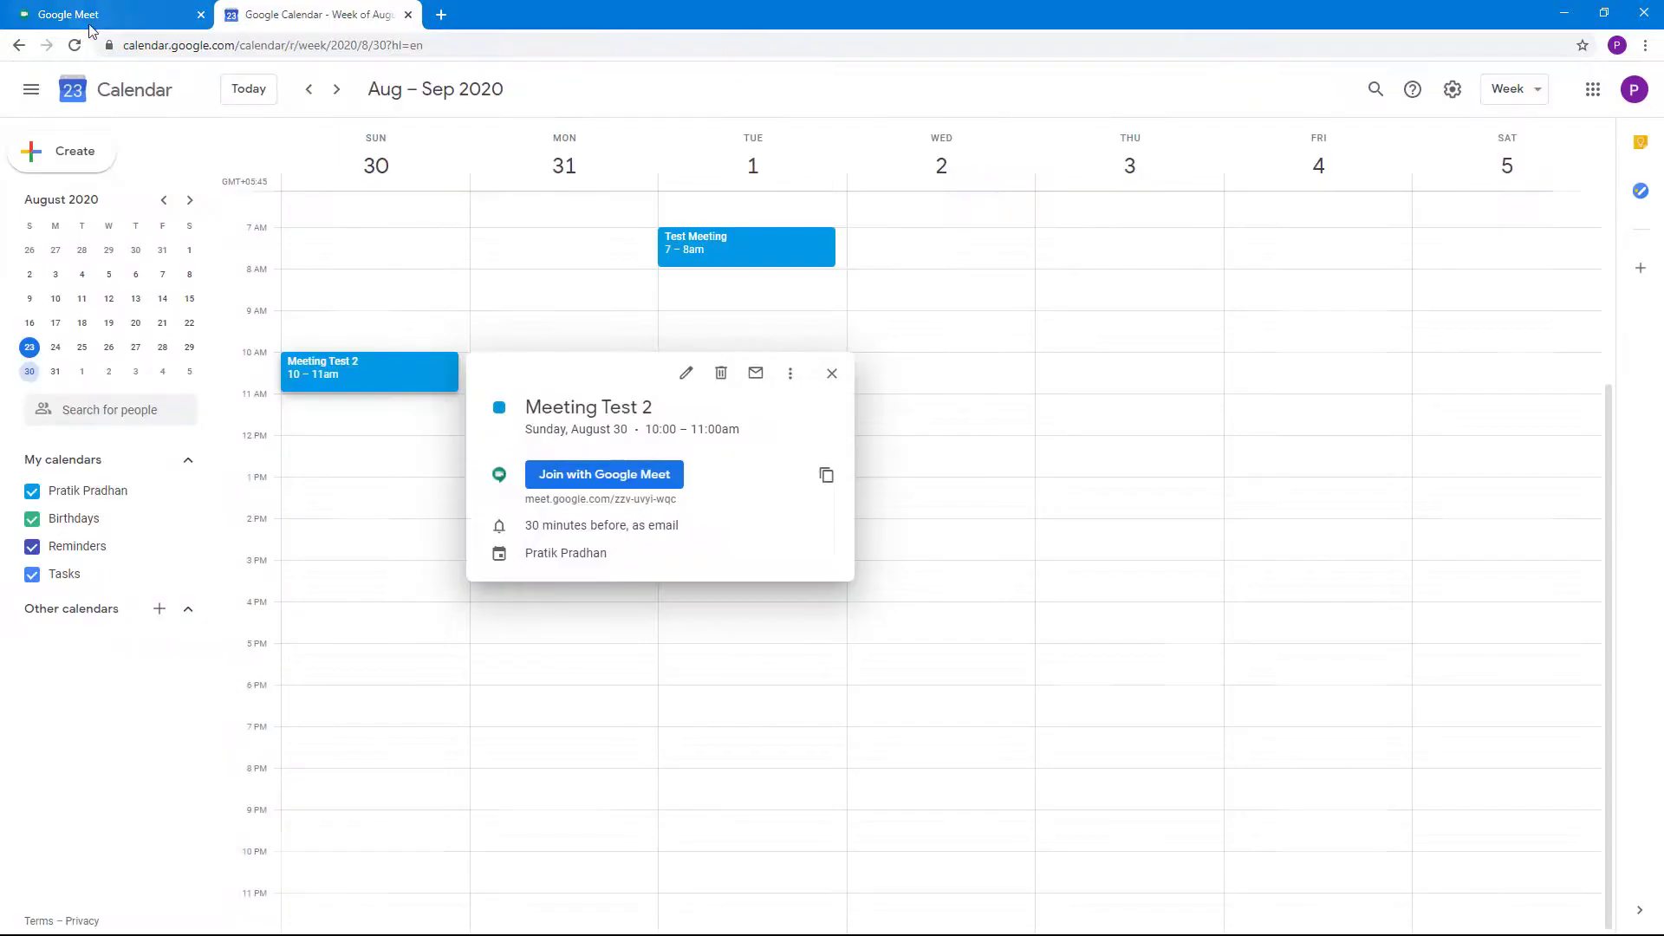
pyautogui.click(90, 24)
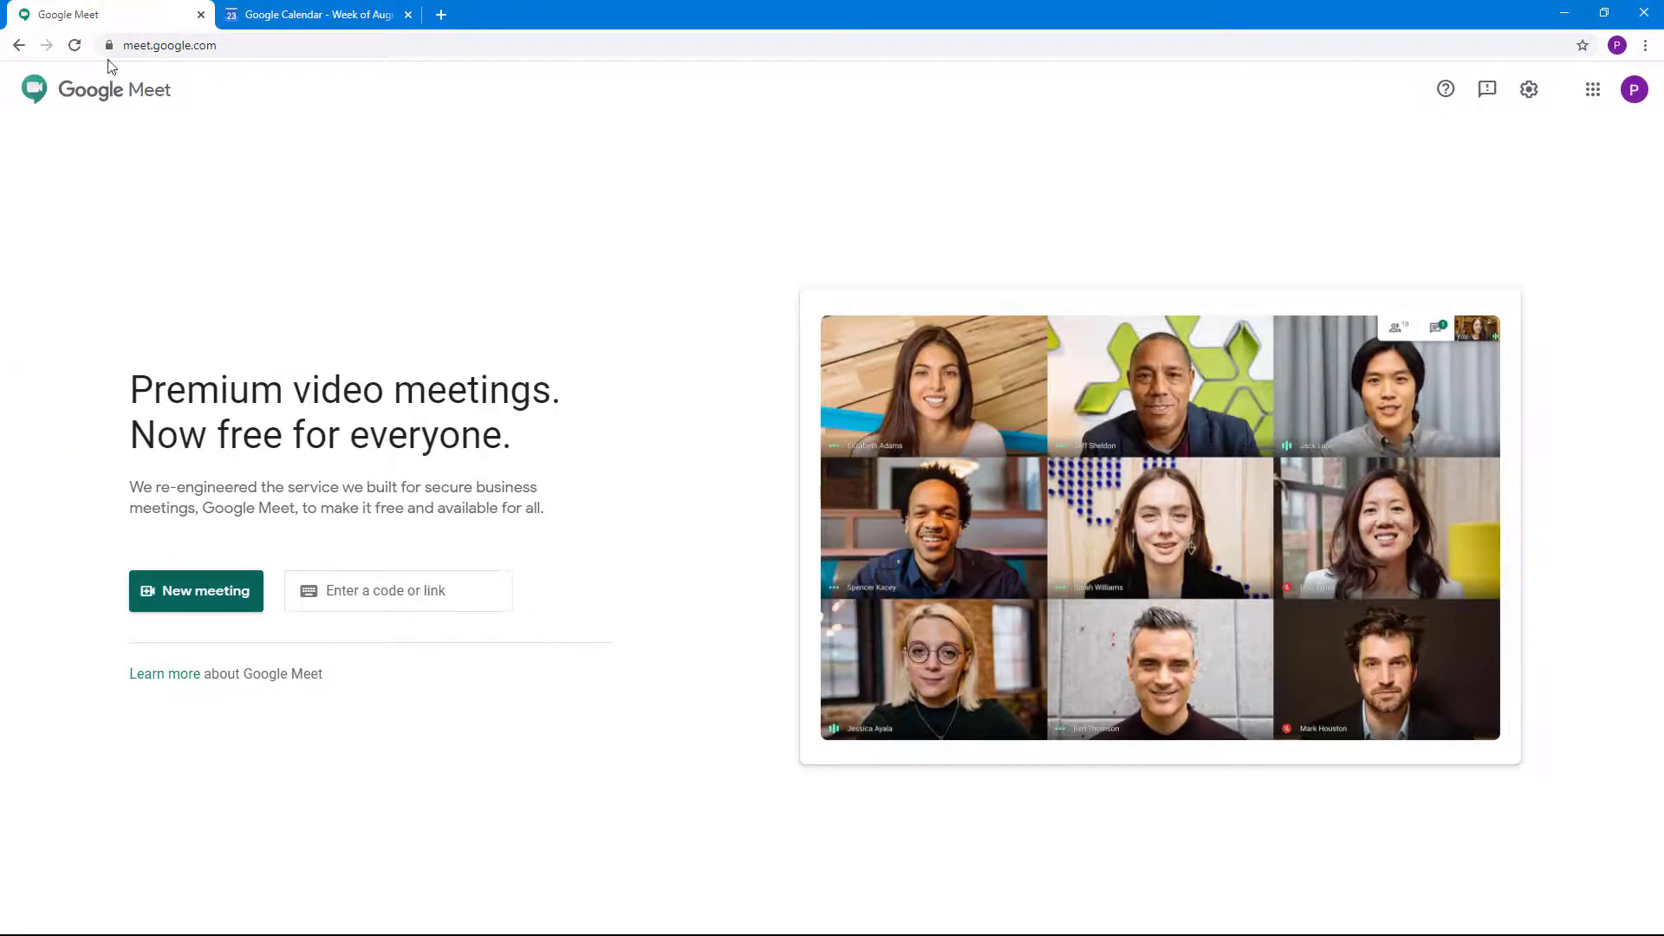
# Paste the copied meeting code into Google Meet's code field and join
pyautogui.click(361, 597)
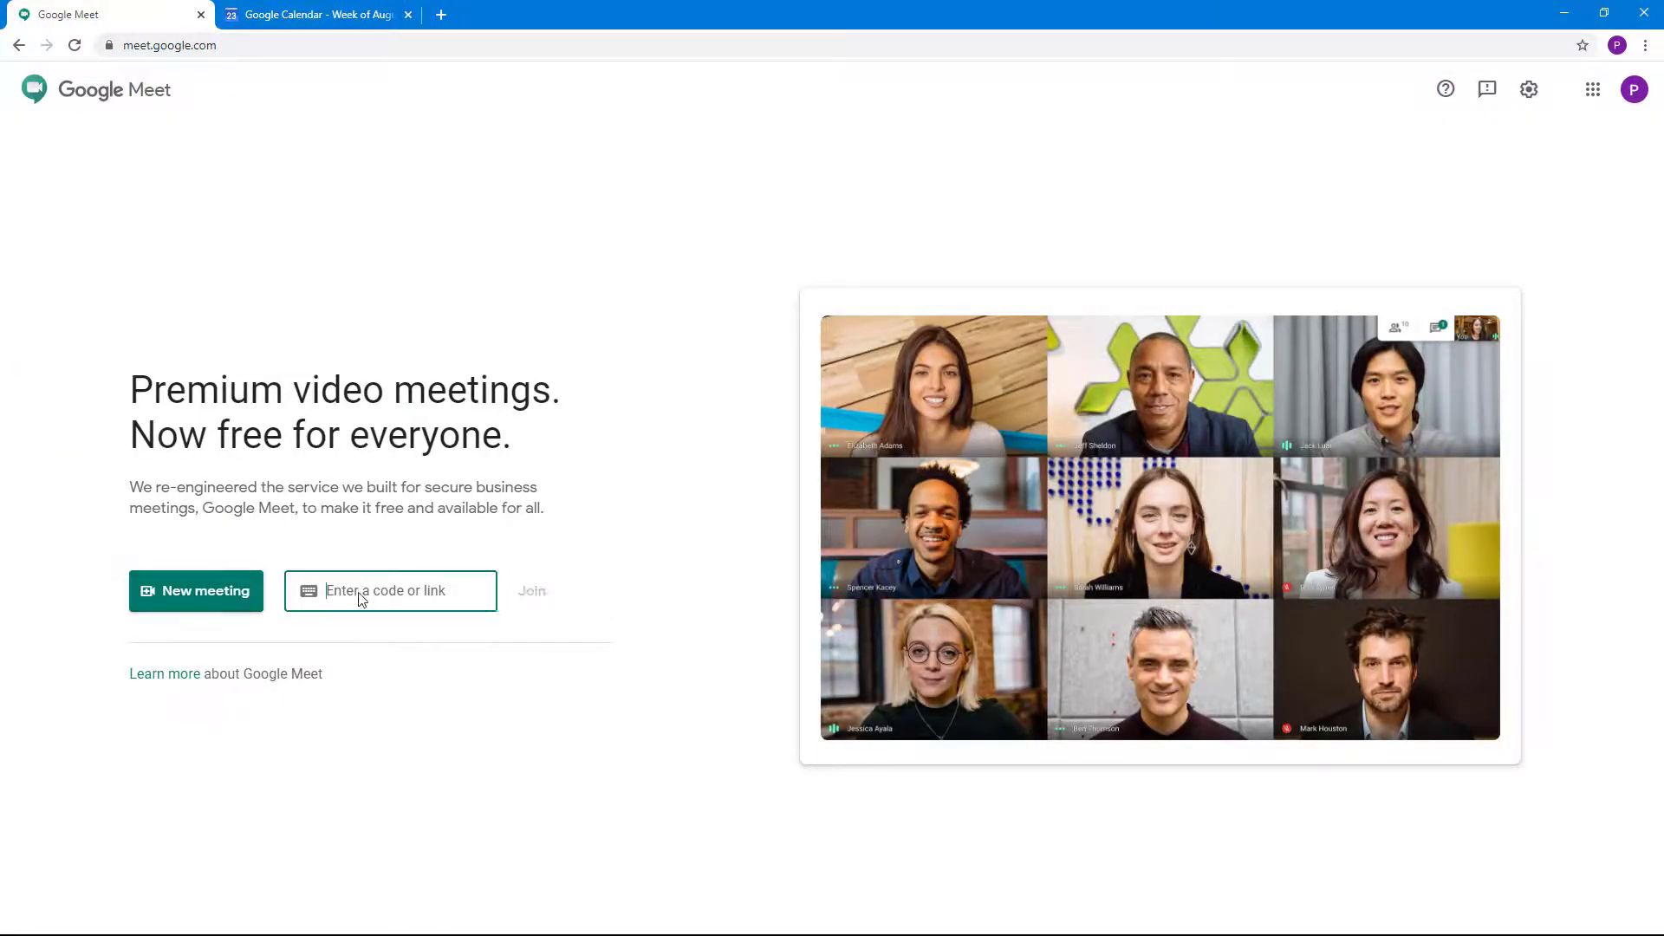
pyautogui.rightClick(361, 596)
pyautogui.click(408, 736)
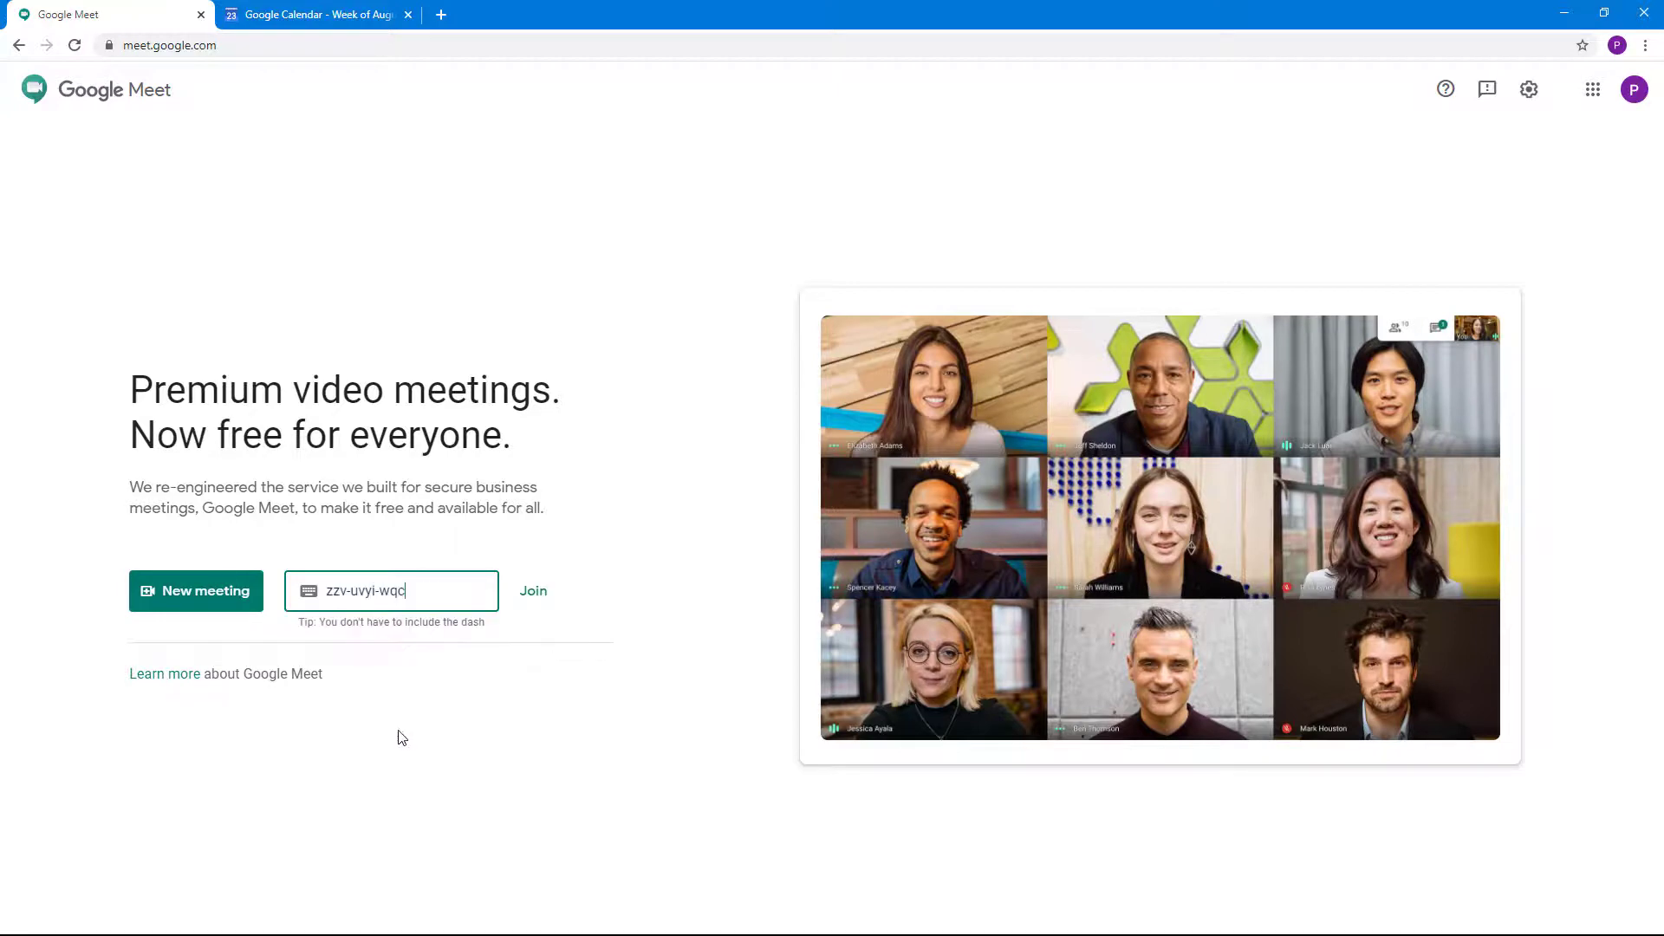
pyautogui.click(534, 593)
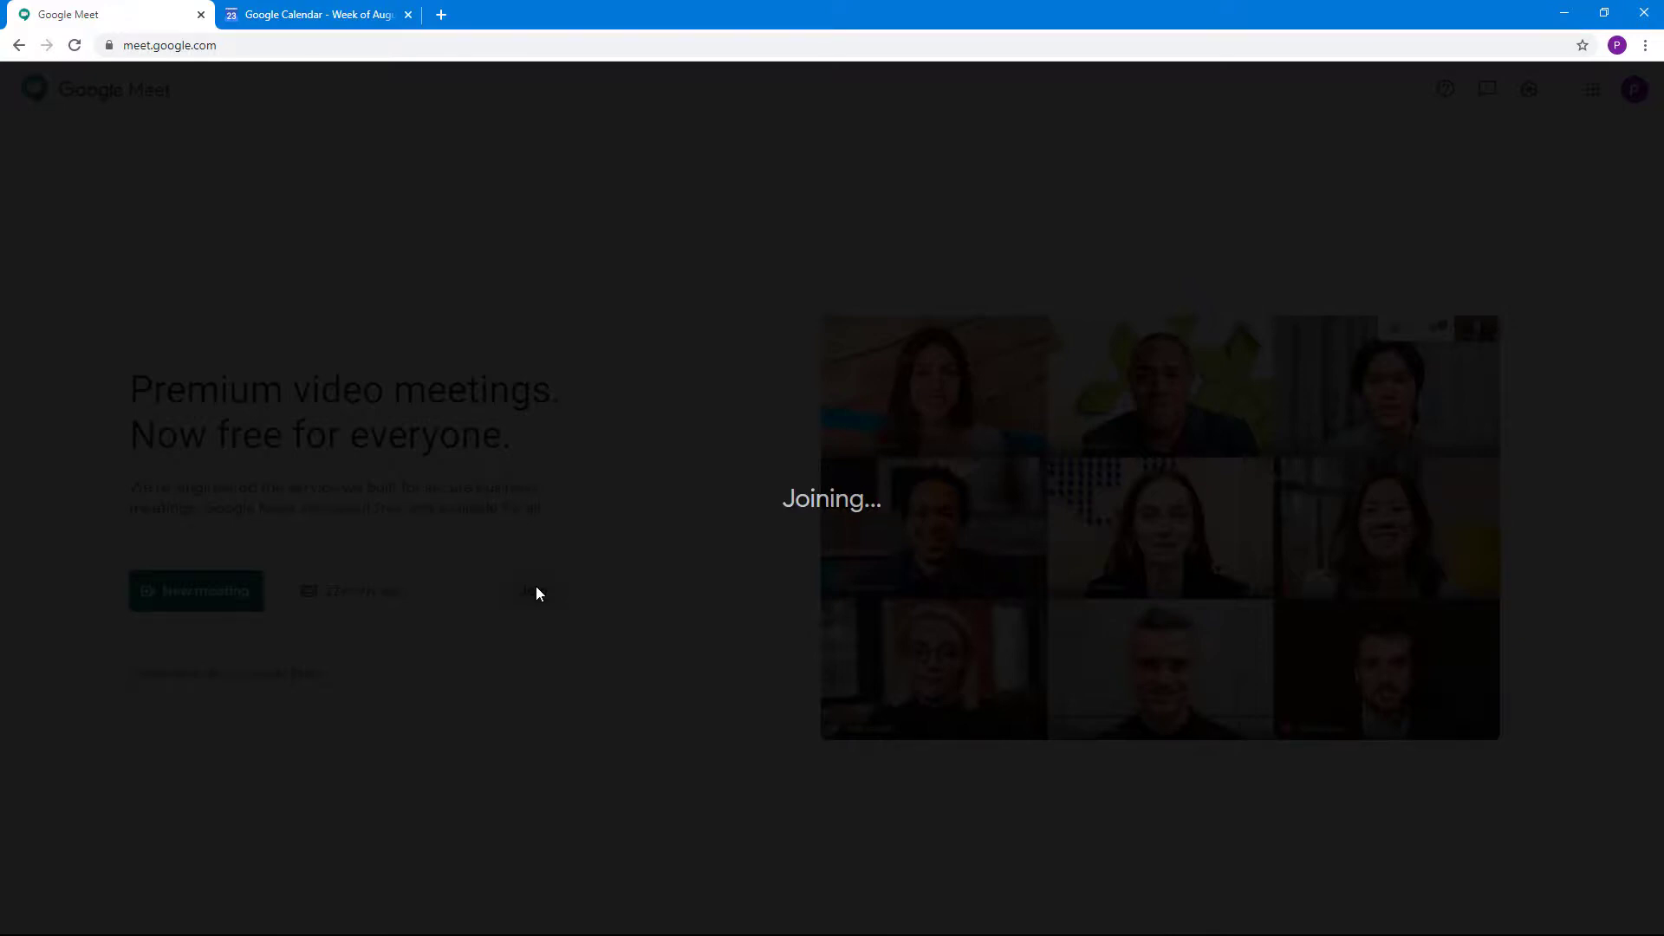
pyautogui.click(260, 15)
# Back on the Meet pre-join screen, join Meeting Test 2 with the camera on
pyautogui.click(30, 11)
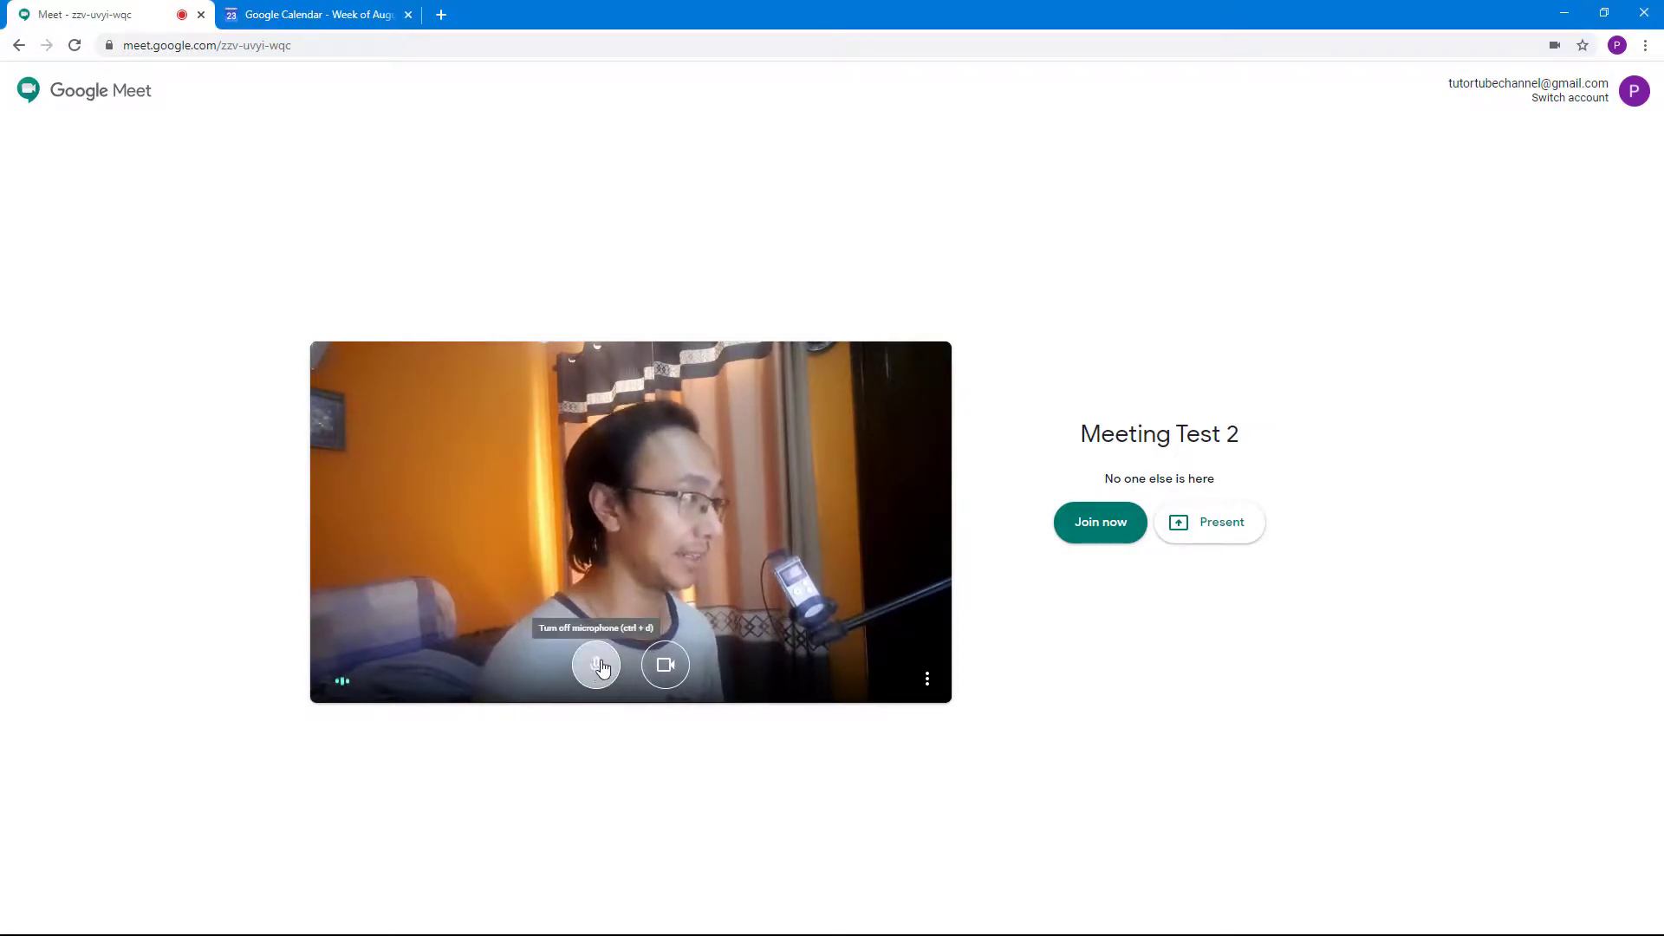
pyautogui.click(927, 678)
pyautogui.click(1186, 701)
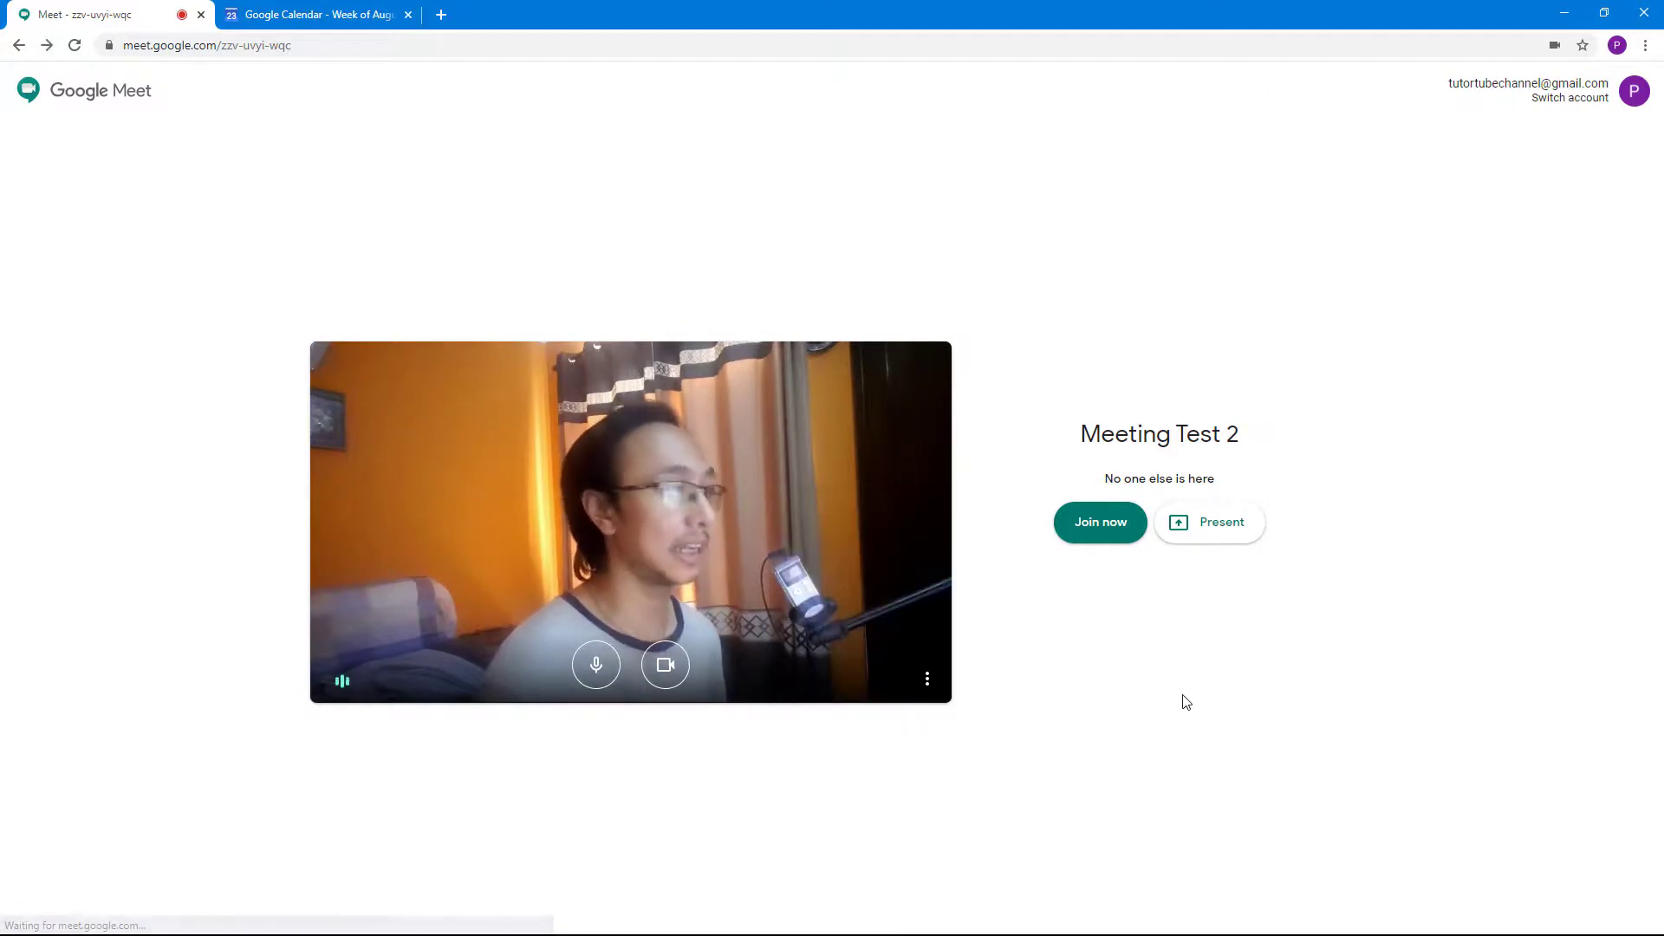
pyautogui.click(1107, 531)
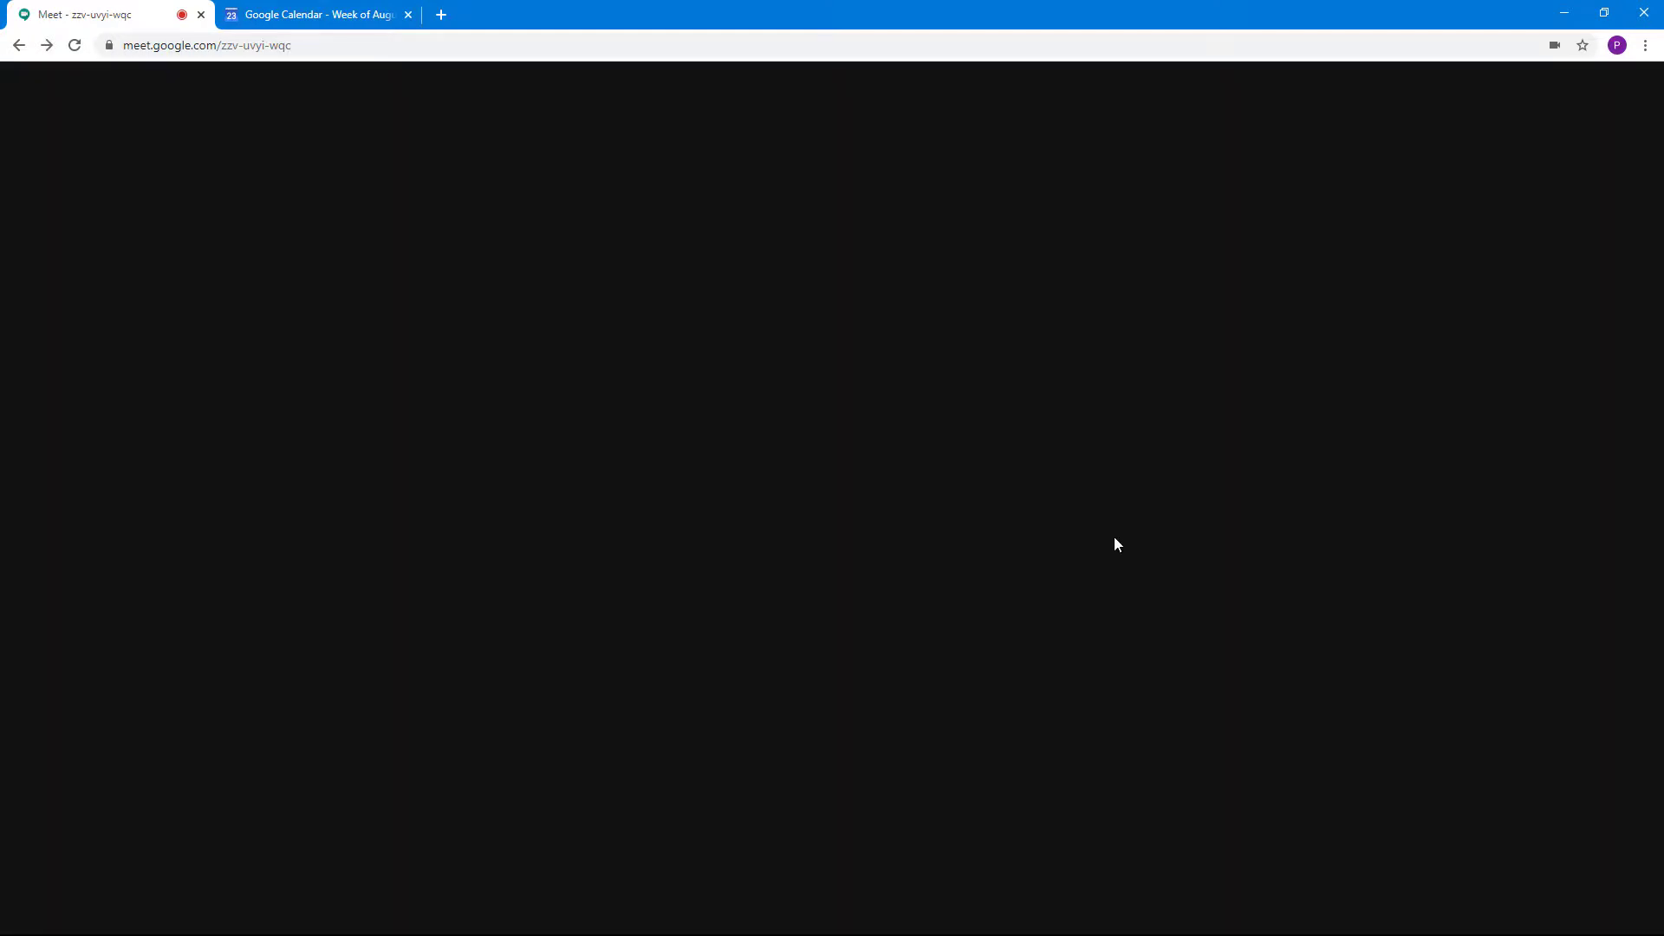